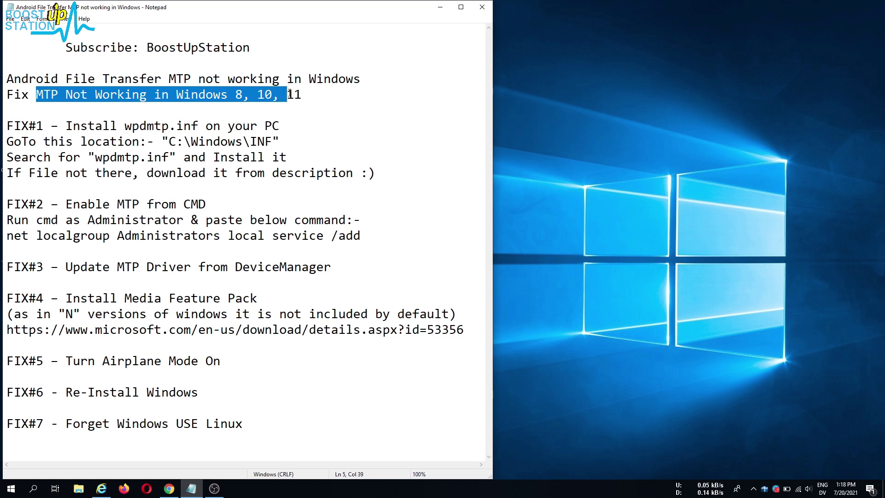
Step: Open File Explorer at This PC and check the listed devices and drives for the connected phone
{"action": "left_click", "coordinate": [302, 93]}
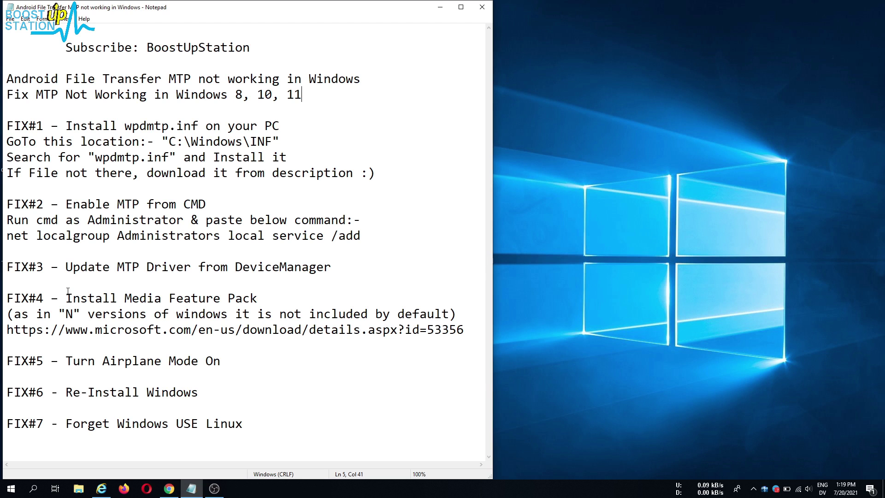
{"action": "left_click", "coordinate": [79, 490]}
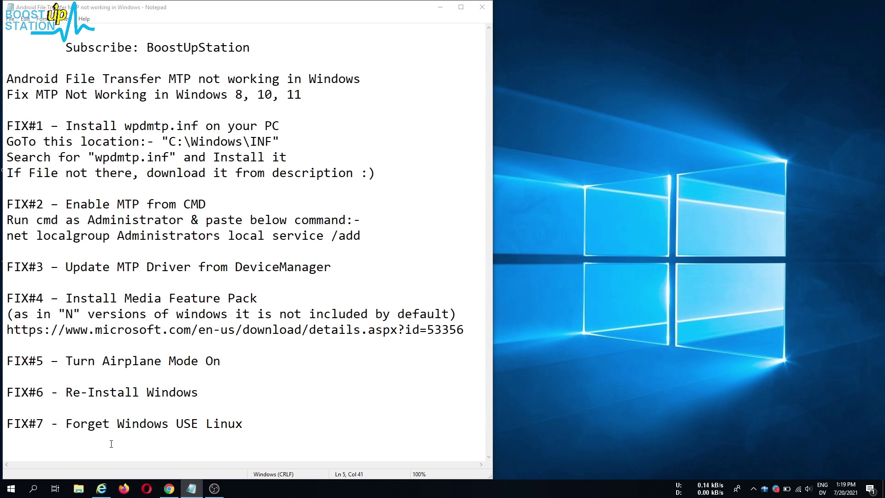
{"action": "left_click", "coordinate": [554, 389]}
{"action": "left_click_drag", "start_coordinate": [681, 373], "coordinate": [577, 391]}
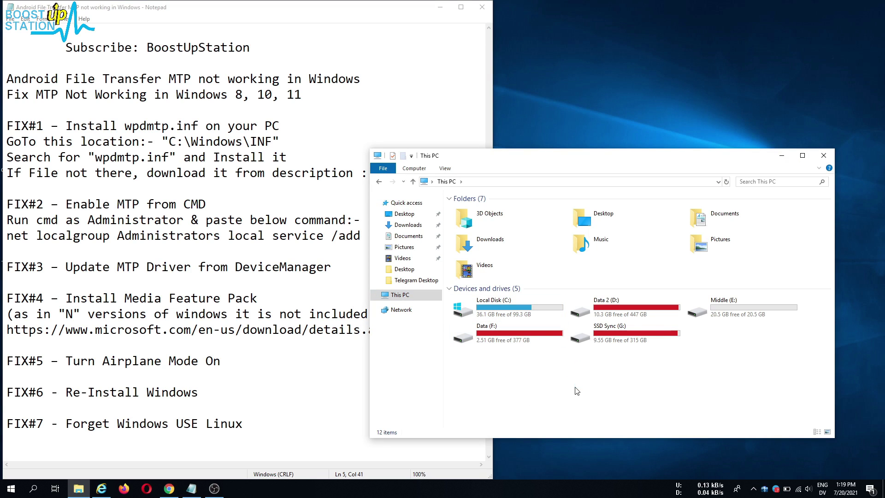
Step: Check the Safely Remove Hardware list for the connected MTP device and return to This PC
{"action": "left_click", "coordinate": [753, 489]}
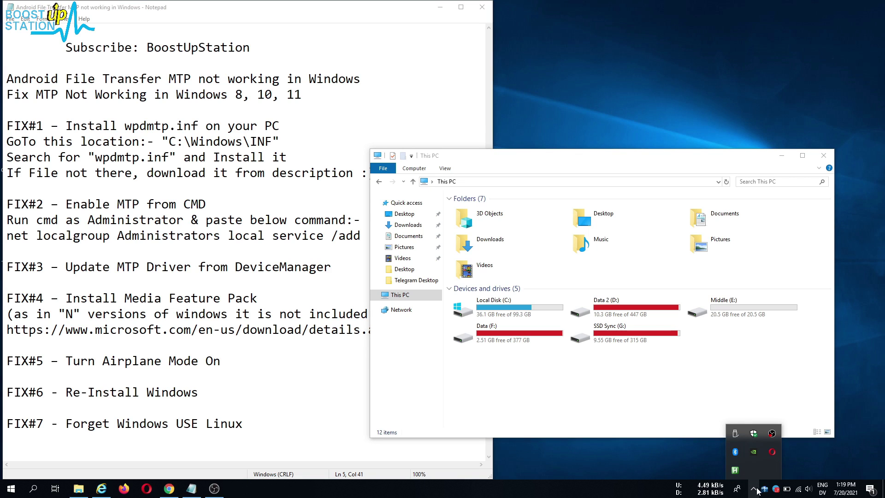
{"action": "left_click", "coordinate": [735, 434]}
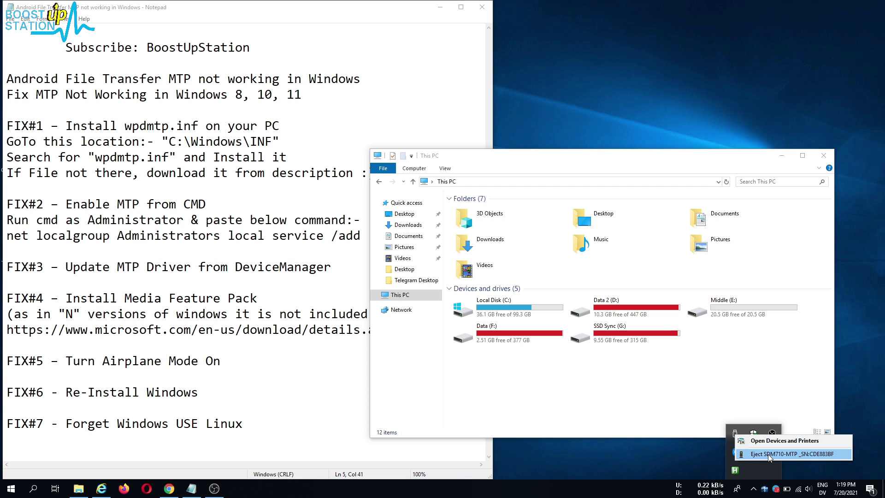
{"action": "left_click", "coordinate": [768, 454]}
{"action": "left_click_drag", "start_coordinate": [589, 389], "coordinate": [530, 385]}
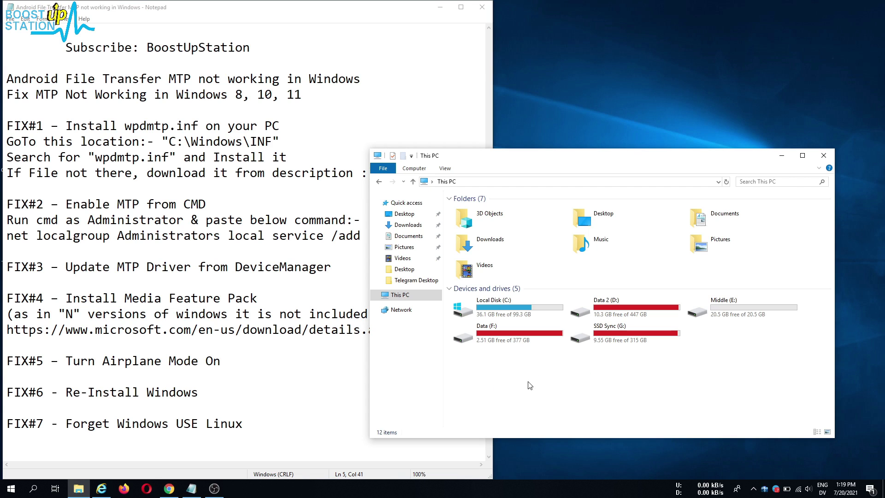
Step: Copy the path C:\Windows\INF from the FIX#1 notes and open that folder in File Explorer
{"action": "left_click", "coordinate": [103, 126]}
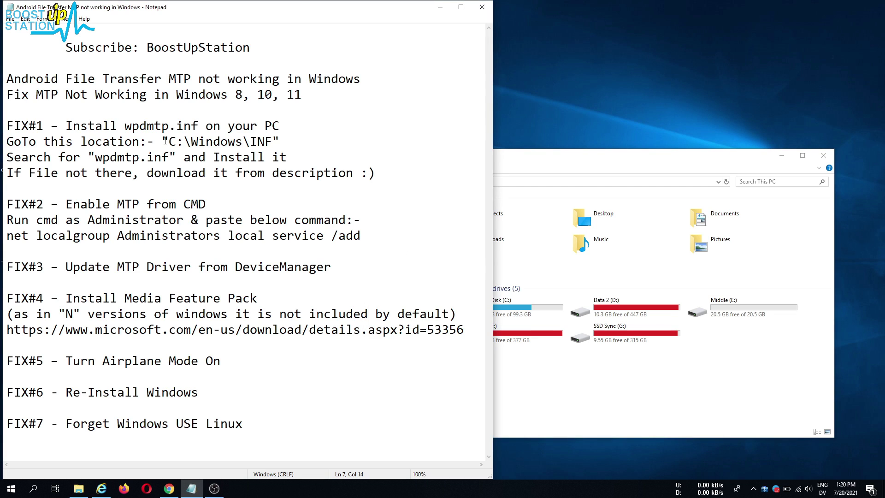
{"action": "left_click_drag", "start_coordinate": [8, 126], "coordinate": [44, 126]}
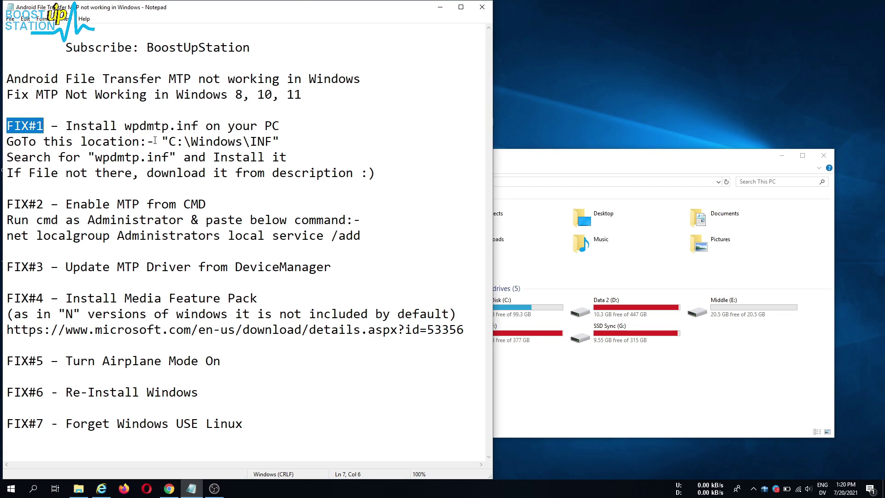
{"action": "left_click_drag", "start_coordinate": [169, 145], "coordinate": [273, 145]}
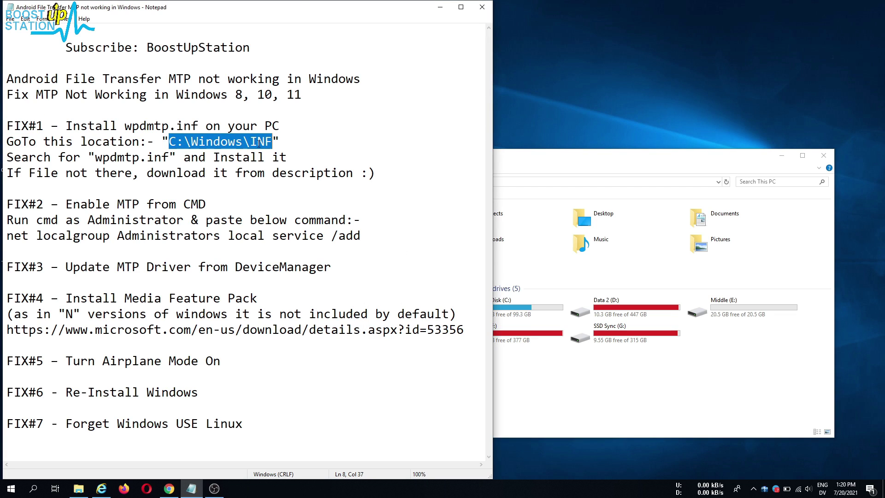
{"action": "right_click", "coordinate": [254, 145]}
{"action": "left_click", "coordinate": [275, 173]}
{"action": "left_click", "coordinate": [495, 179]}
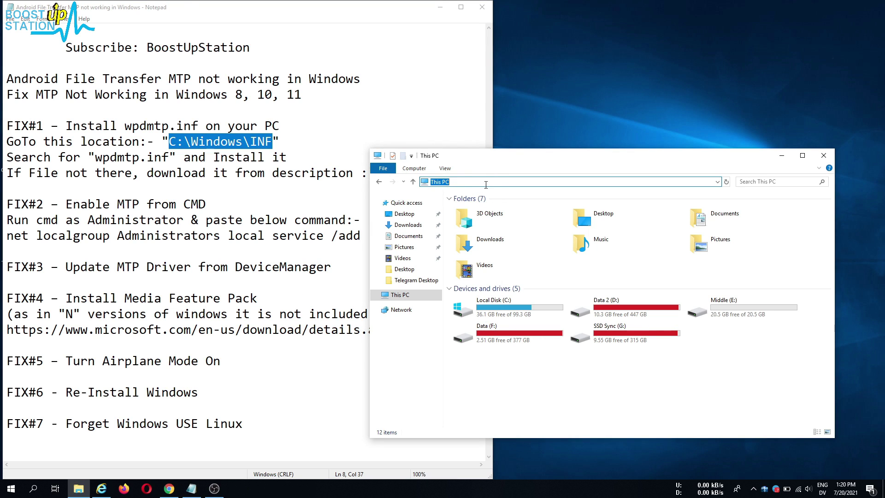
{"action": "key", "text": "ctrl+v"}
{"action": "key", "text": "Return"}
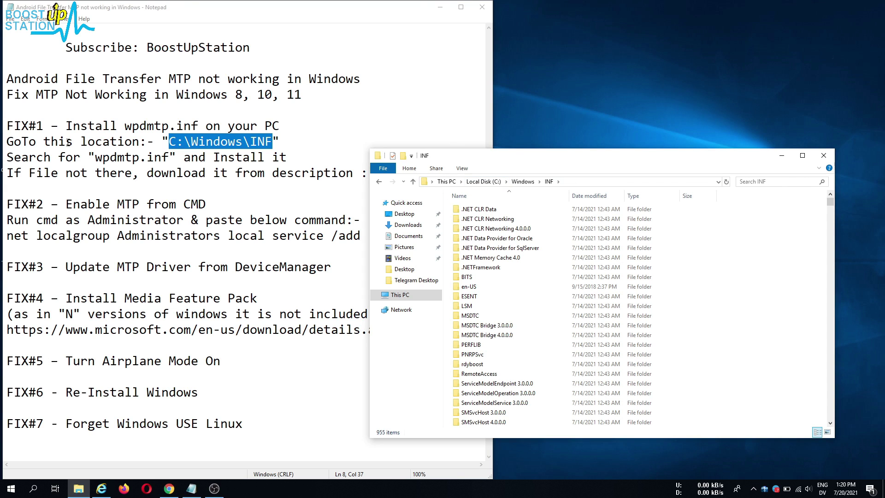
Step: Copy wpdmtp.inf from the notes and search the INF folder for it
{"action": "left_click_drag", "start_coordinate": [95, 157], "coordinate": [169, 157]}
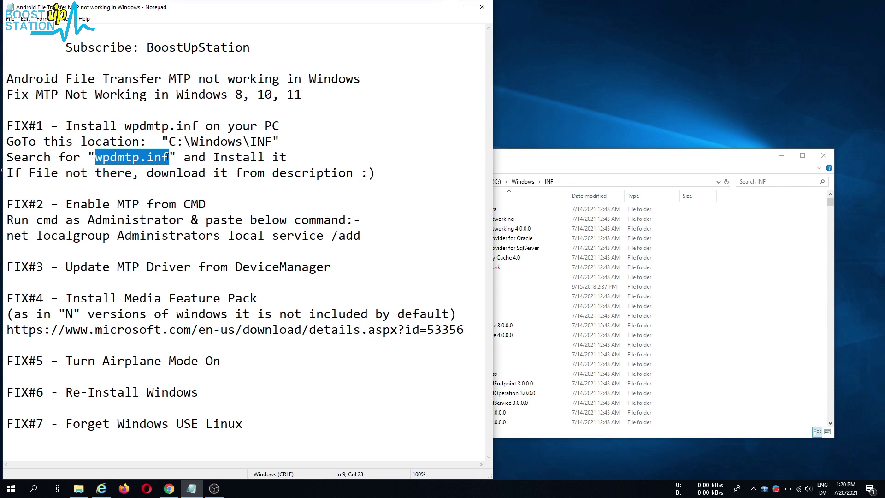
{"action": "left_click", "coordinate": [759, 205]}
{"action": "left_click", "coordinate": [758, 181]}
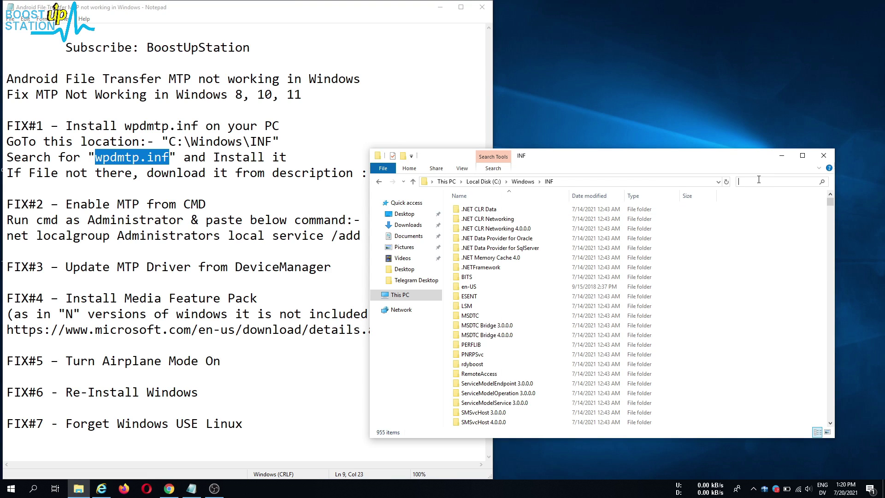
{"action": "key", "text": "ctrl+v"}
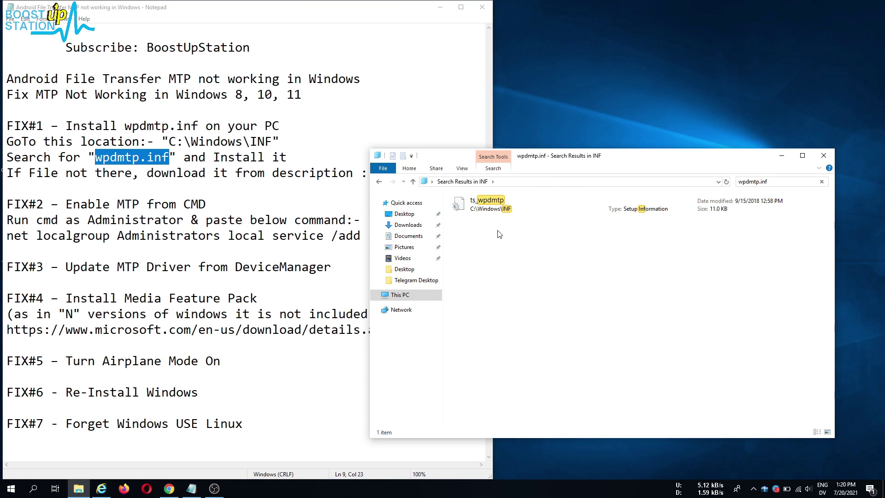
Step: Install the ts_wpdmtp setup information file from the search results and dismiss the completion message
{"action": "left_click", "coordinate": [530, 210]}
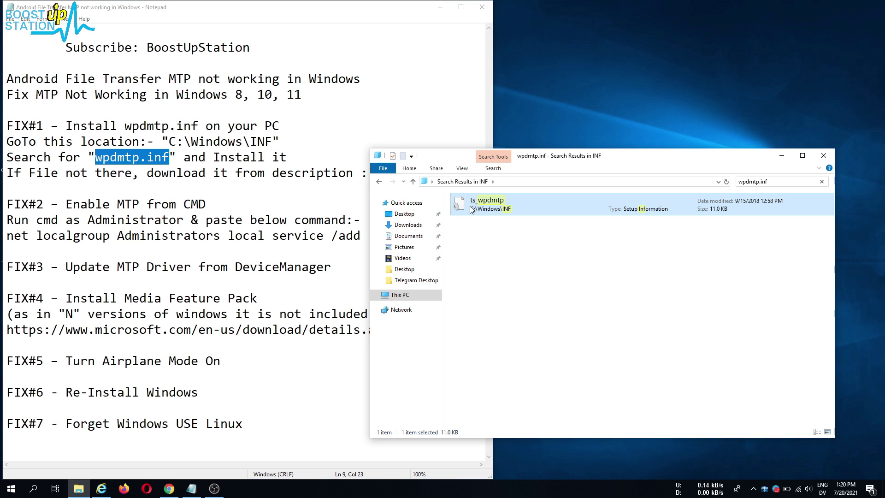
{"action": "left_click", "coordinate": [498, 266]}
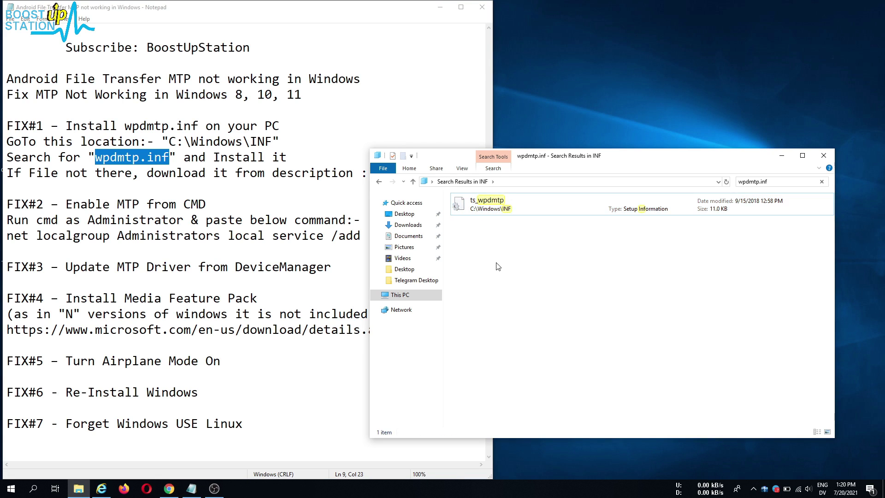
{"action": "right_click", "coordinate": [500, 204]}
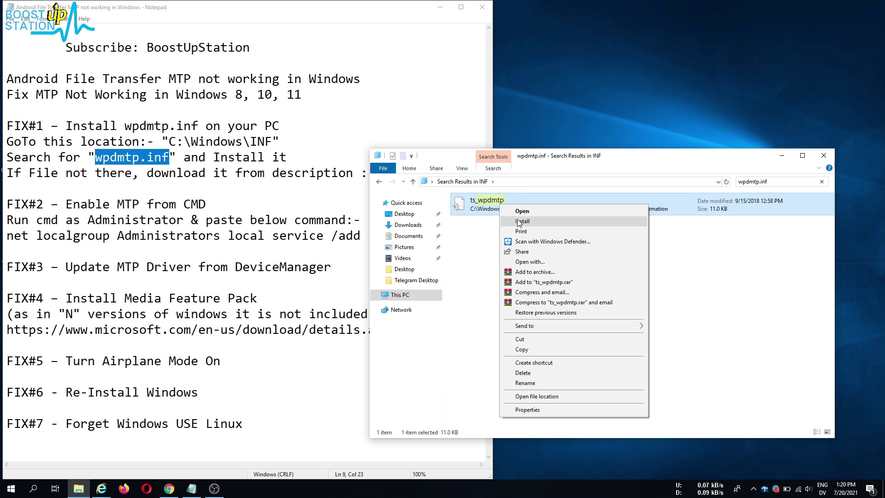
{"action": "left_click", "coordinate": [523, 221]}
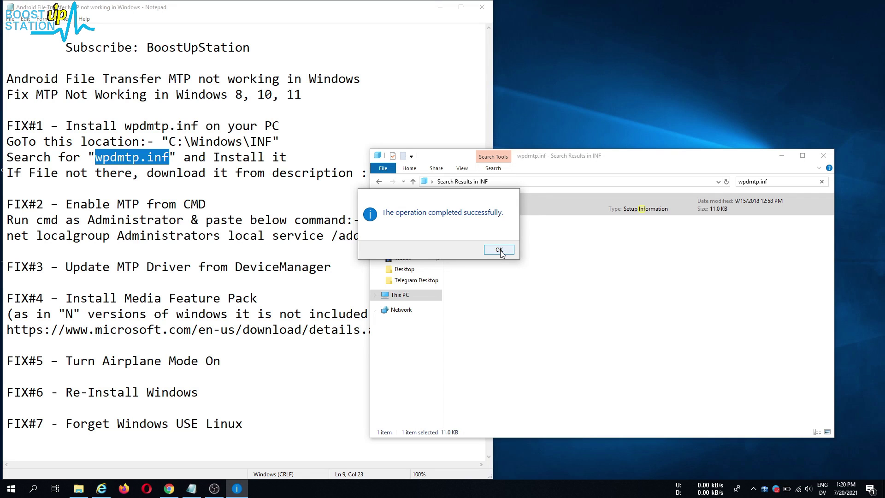
{"action": "left_click", "coordinate": [499, 249]}
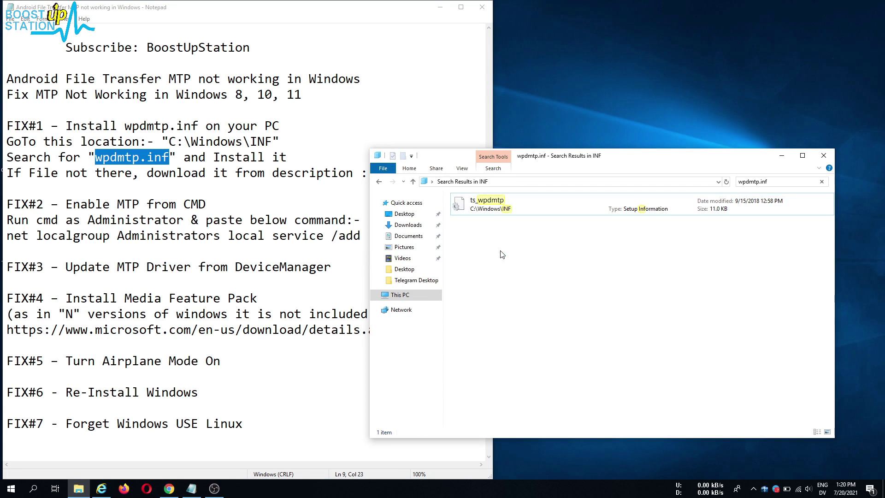
Step: Review the note about downloading the file if it is missing, and compare it with the ts_wpdmtp search result
{"action": "left_click_drag", "start_coordinate": [45, 174], "coordinate": [361, 174]}
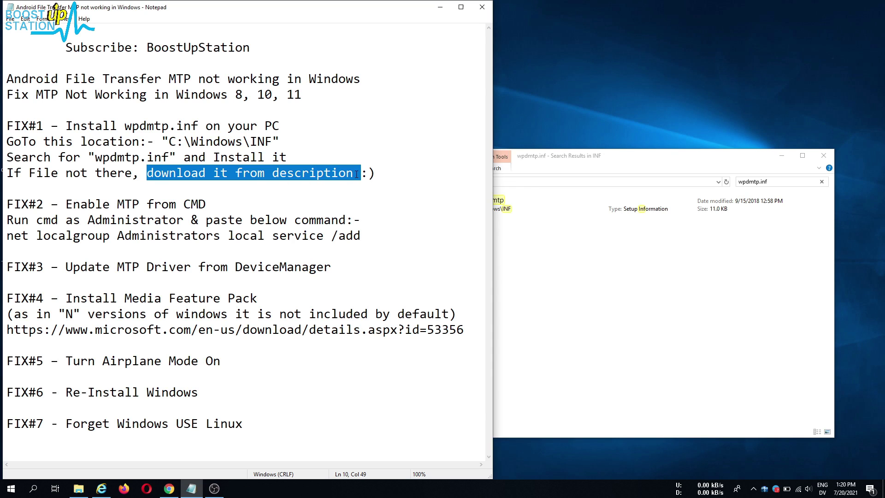
{"action": "left_click", "coordinate": [386, 174]}
{"action": "left_click", "coordinate": [538, 208]}
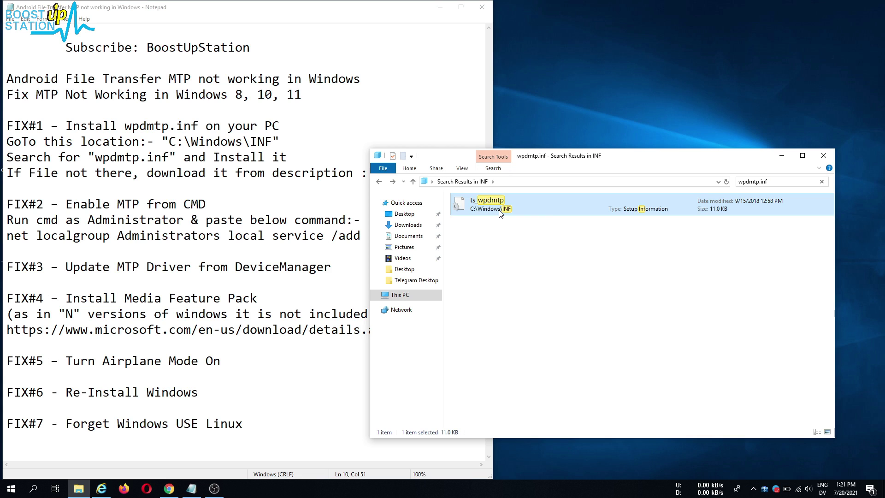
{"action": "left_click", "coordinate": [47, 188]}
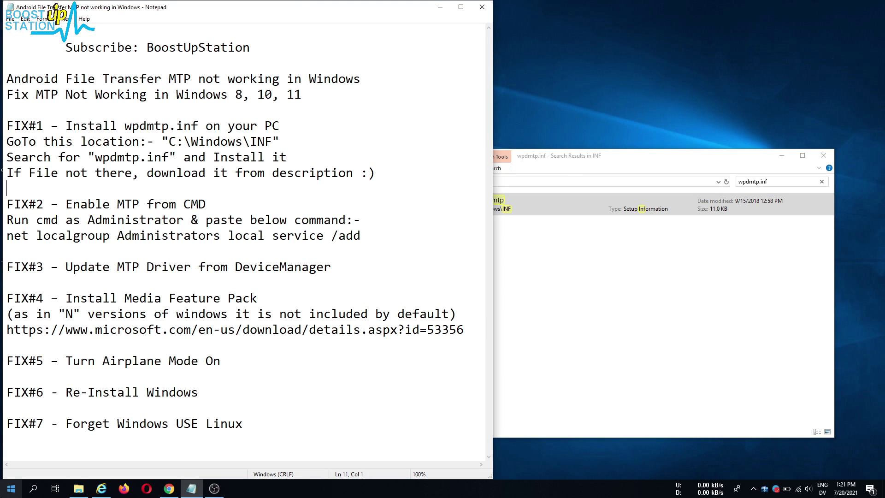
Step: Restart the computer and reopen File Explorer at This PC to check for the phone
{"action": "left_click", "coordinate": [11, 488]}
{"action": "left_click", "coordinate": [9, 475]}
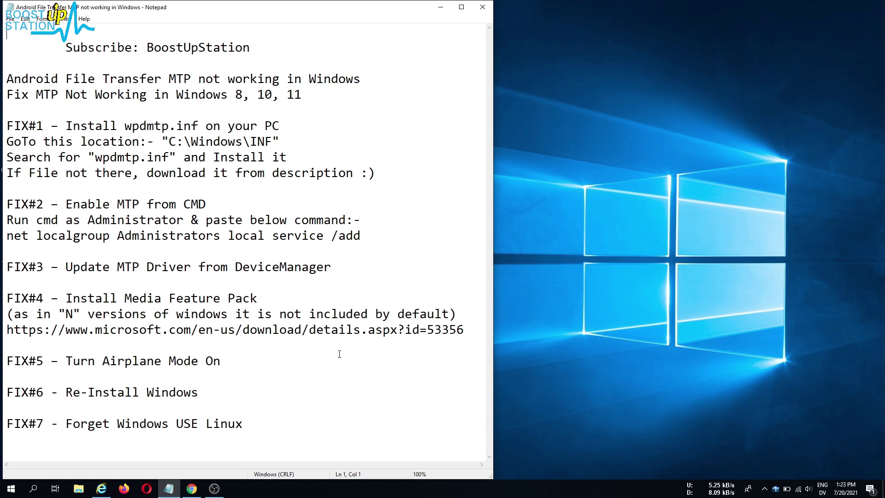
{"action": "left_click", "coordinate": [78, 488]}
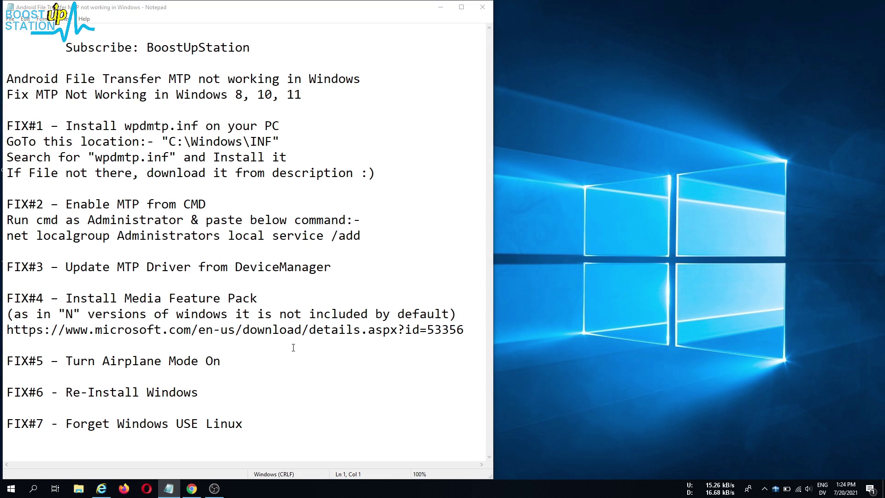
{"action": "left_click_drag", "start_coordinate": [579, 379], "coordinate": [621, 389]}
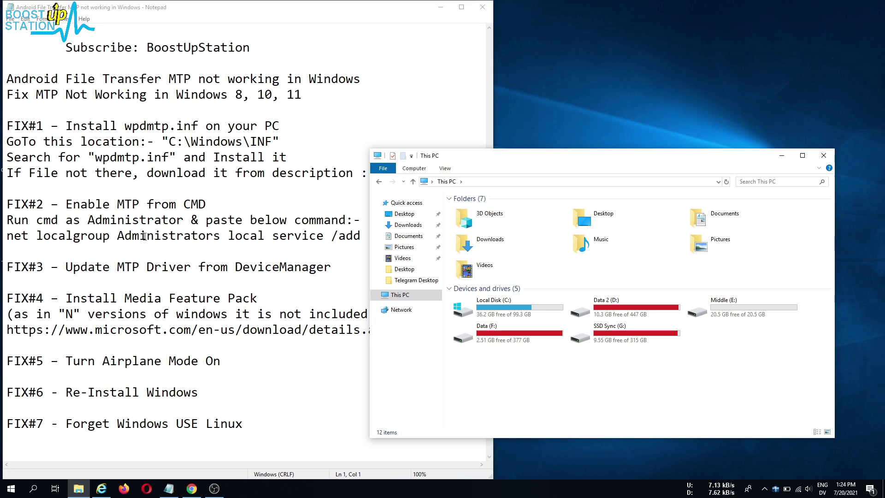
Step: Highlight the FIX#2 heading "Enable MTP from CMD" in the notes and run Command Prompt as administrator
{"action": "left_click", "coordinate": [132, 235]}
{"action": "left_click_drag", "start_coordinate": [65, 205], "coordinate": [206, 204]}
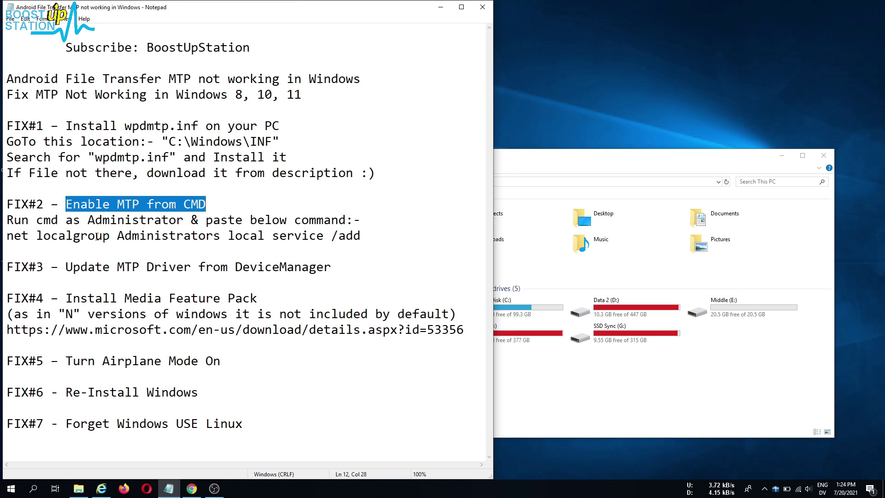
{"action": "key", "text": "super"}
{"action": "type", "text": "cmd"}
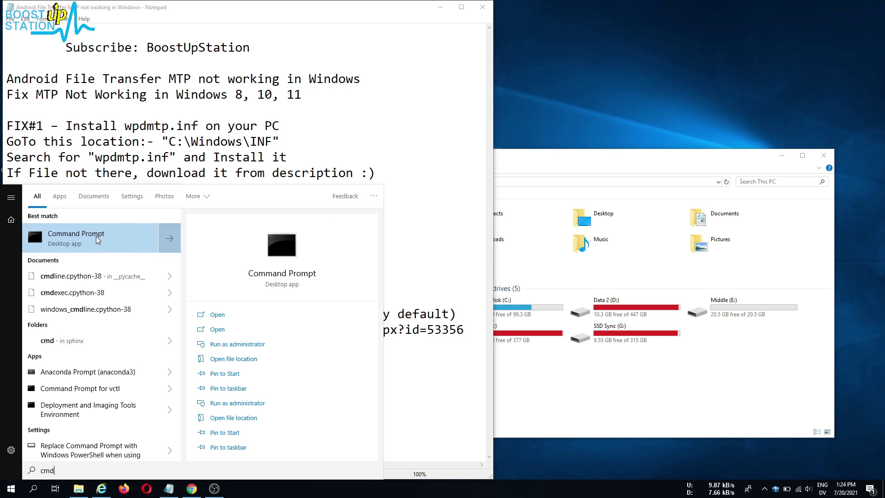
{"action": "right_click", "coordinate": [88, 237]}
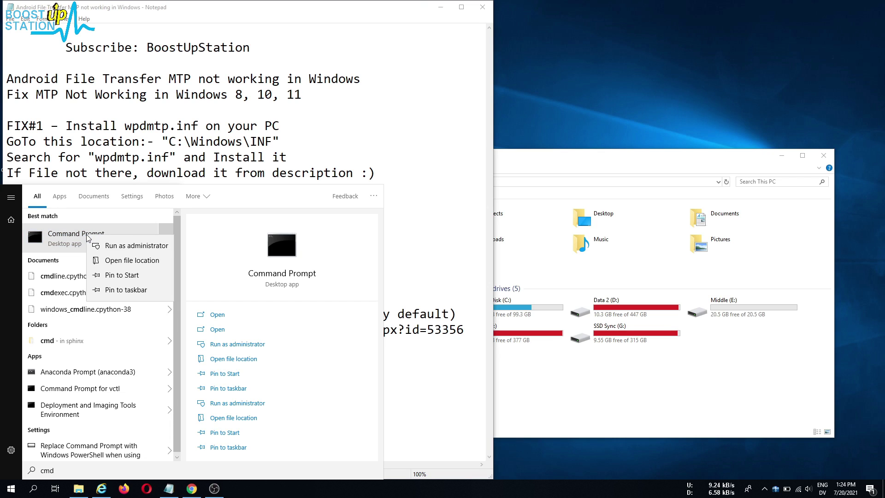
{"action": "left_click", "coordinate": [113, 247]}
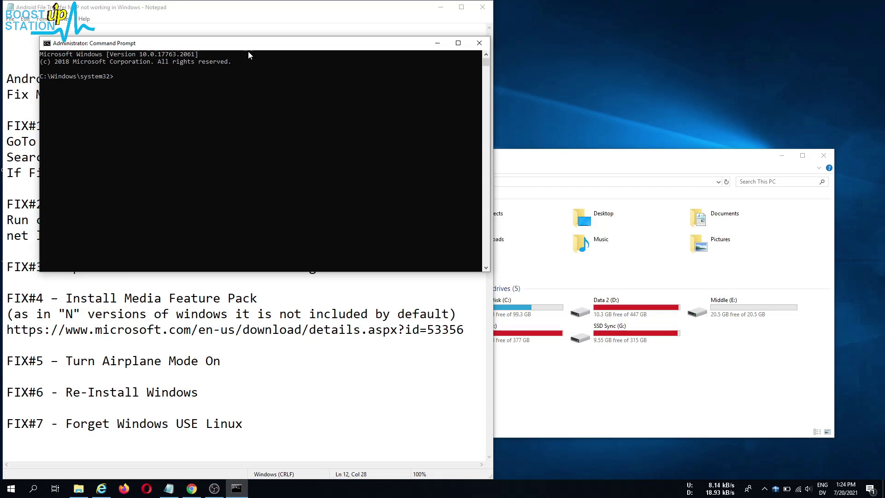
Step: Run "net localgroup Administrators local service /add" from the notes in the administrator Command Prompt and recheck the drives in This PC
{"action": "left_click_drag", "start_coordinate": [248, 50], "coordinate": [610, 117]}
{"action": "left_click", "coordinate": [109, 220]}
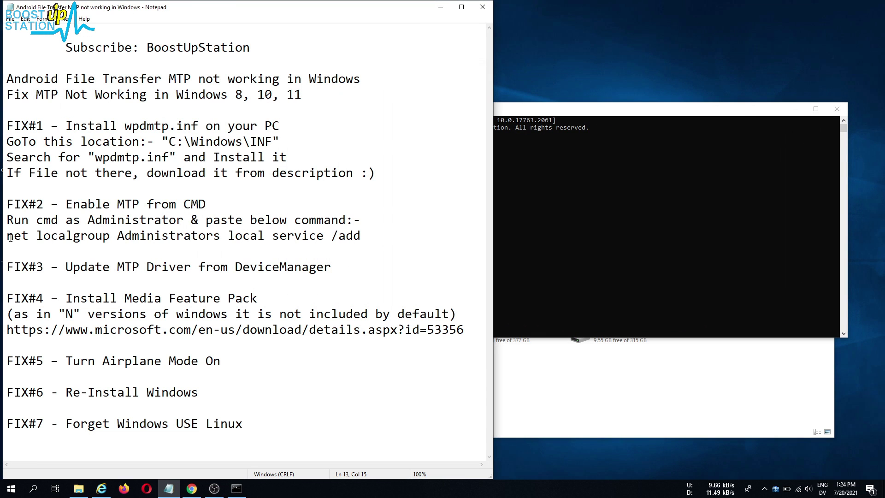
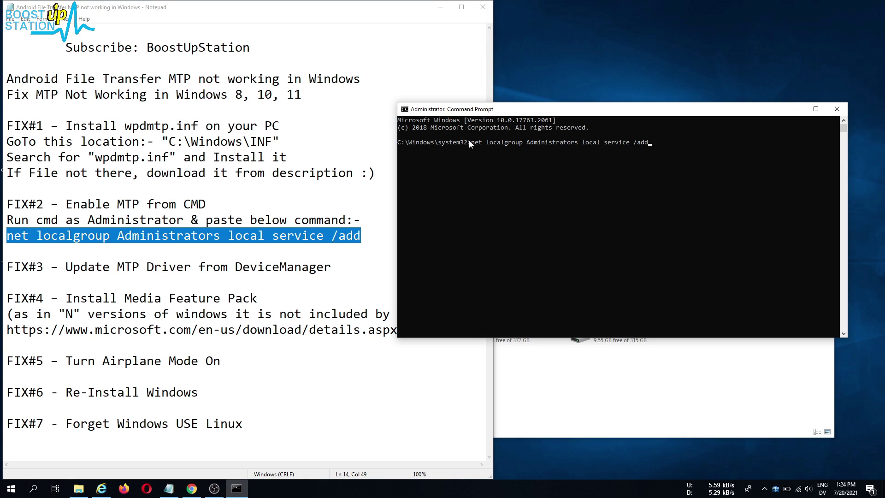
{"action": "key", "text": "Return"}
{"action": "left_click", "coordinate": [451, 202]}
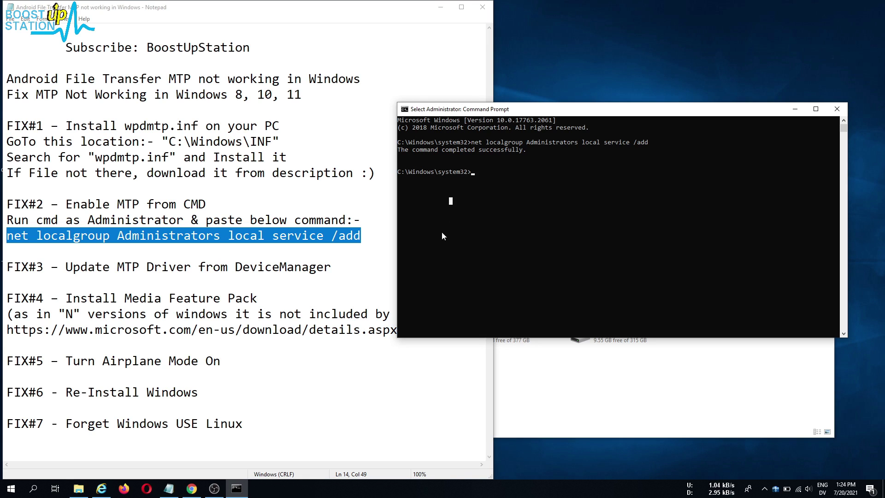
{"action": "left_click", "coordinate": [836, 109]}
{"action": "left_click", "coordinate": [503, 388]}
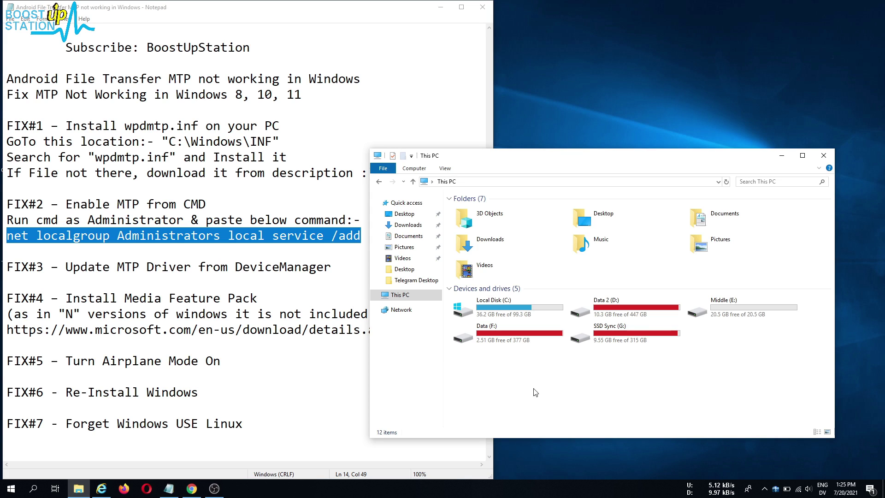
{"action": "left_click_drag", "start_coordinate": [530, 389], "coordinate": [632, 371]}
Step: Highlight the FIX#3 heading "Update MTP Driver from DeviceManager" in the notes and open Device Manager
{"action": "left_click_drag", "start_coordinate": [68, 264], "coordinate": [350, 265]}
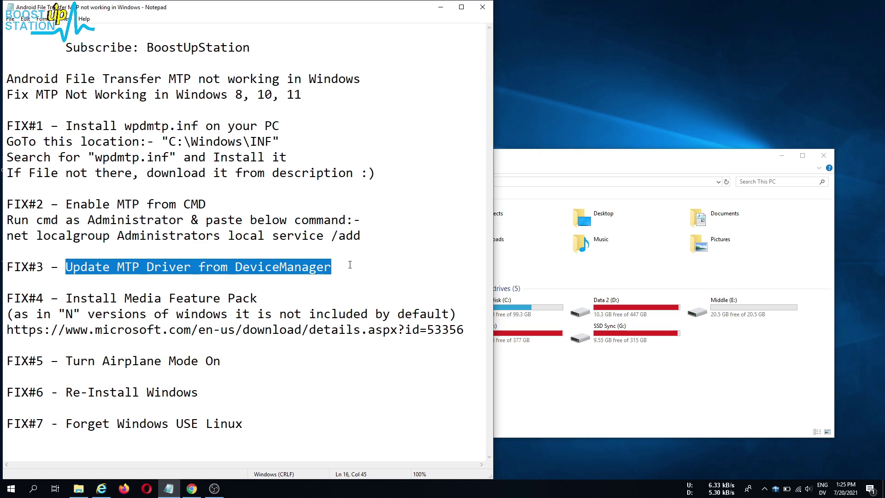
{"action": "key", "text": "super"}
{"action": "type", "text": "device"}
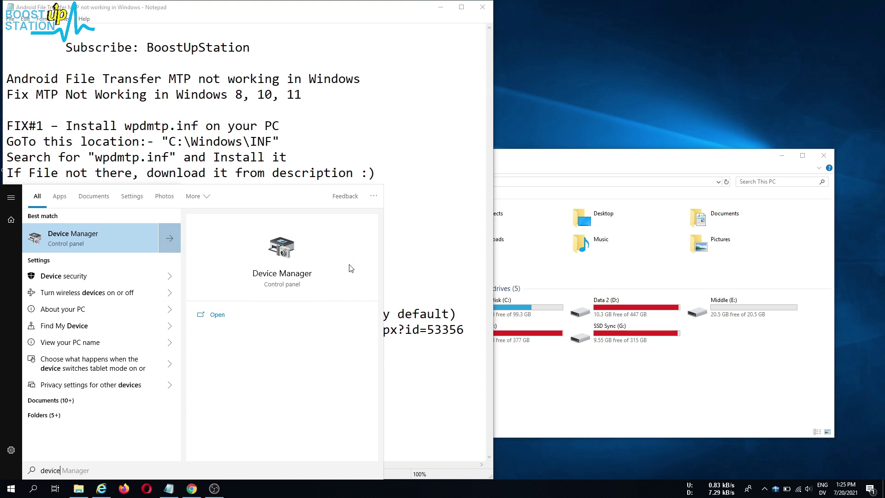
{"action": "key", "text": "Return"}
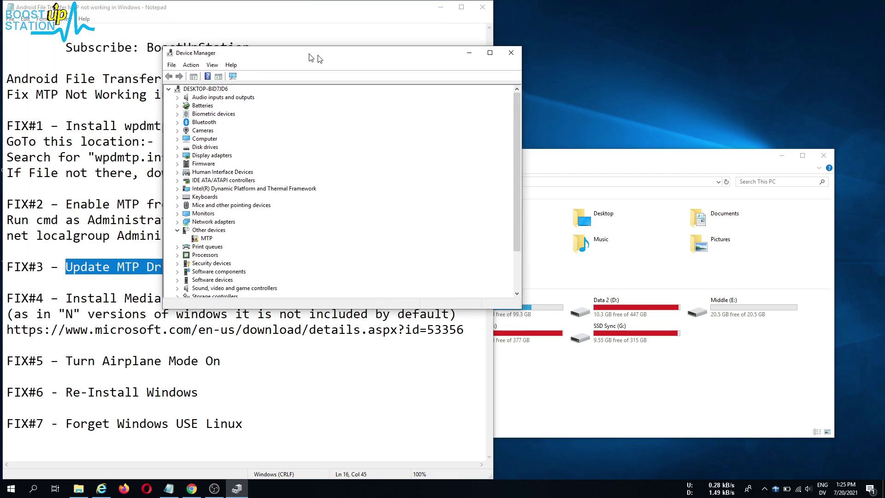
Step: Select the MTP entry under Other devices and show hidden devices in the device list
{"action": "left_click", "coordinate": [257, 239]}
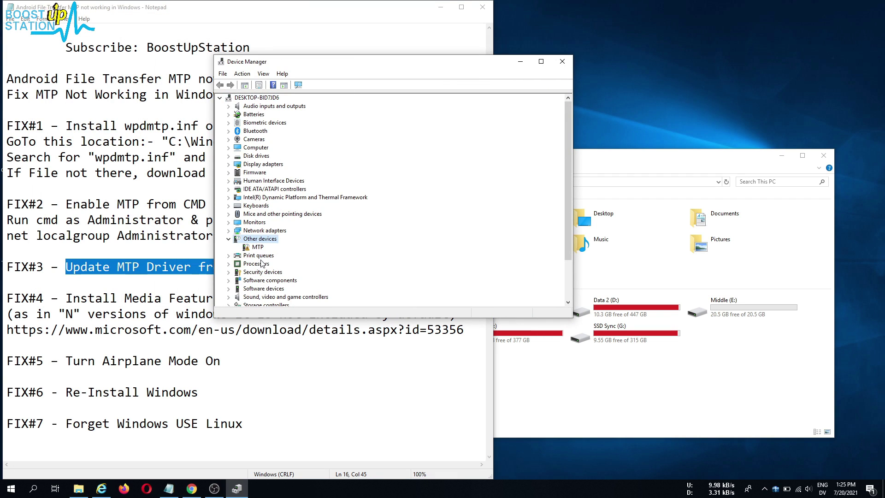
{"action": "left_click", "coordinate": [256, 248]}
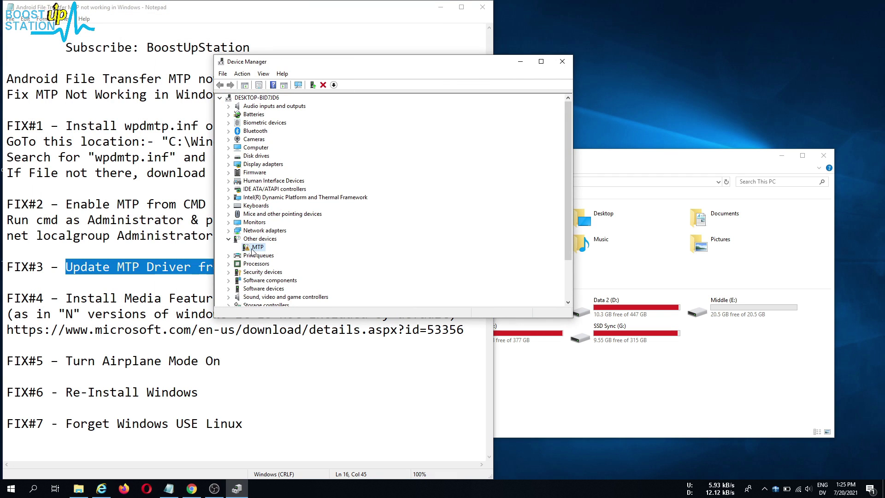
{"action": "left_click", "coordinate": [264, 74]}
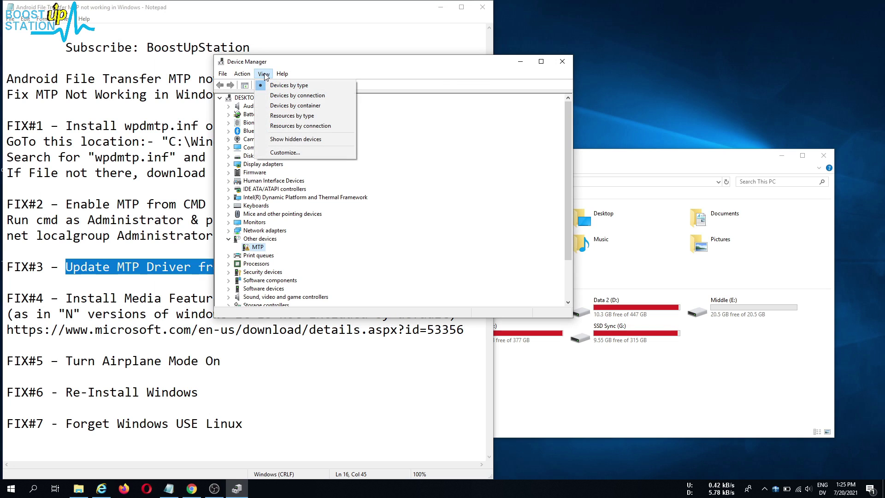
{"action": "left_click", "coordinate": [279, 139]}
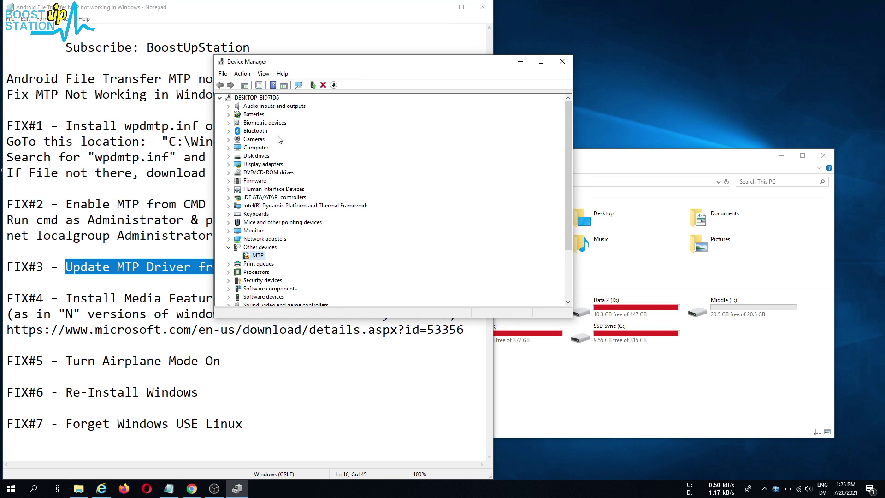
Step: Run an automatic search for updated driver software for the MTP device, and close the wizard and Device Manager
{"action": "right_click", "coordinate": [253, 259]}
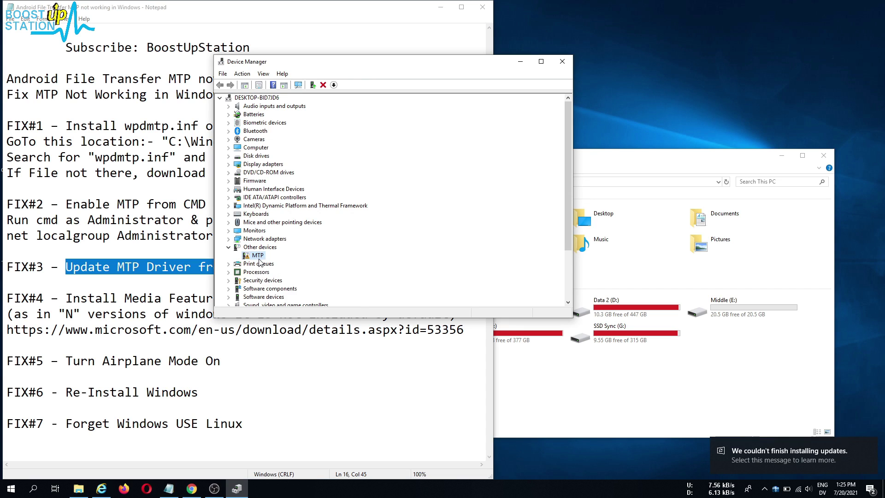
{"action": "right_click", "coordinate": [260, 255]}
{"action": "left_click", "coordinate": [290, 261]}
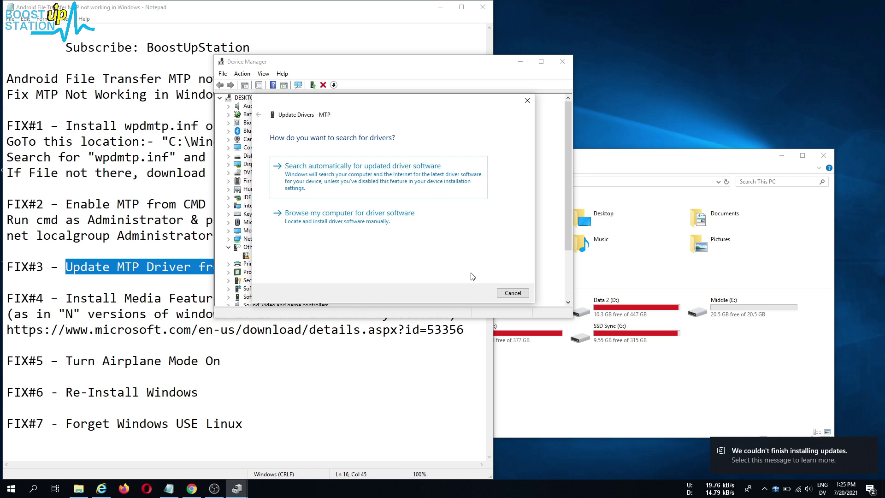
{"action": "left_click", "coordinate": [332, 183]}
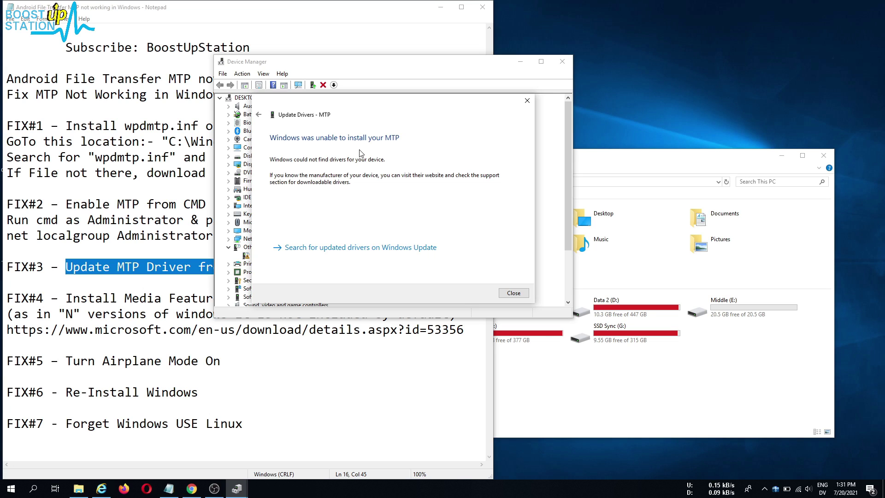
{"action": "left_click", "coordinate": [505, 292]}
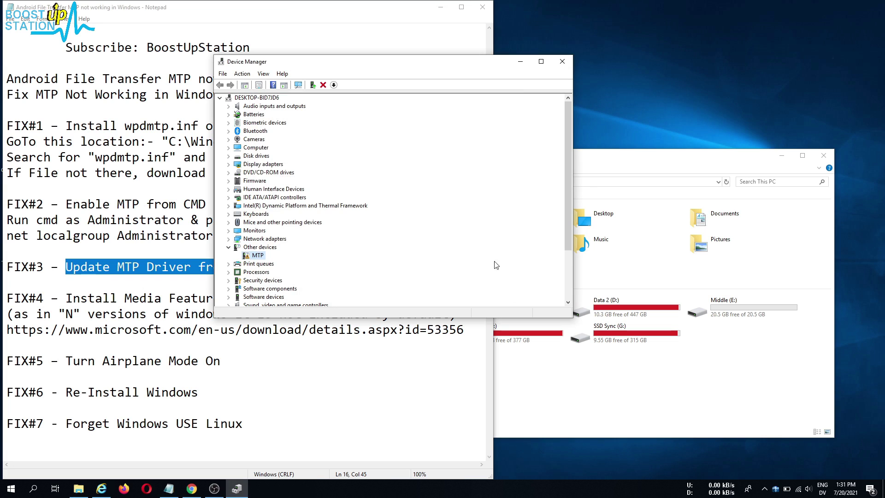
{"action": "left_click", "coordinate": [562, 61]}
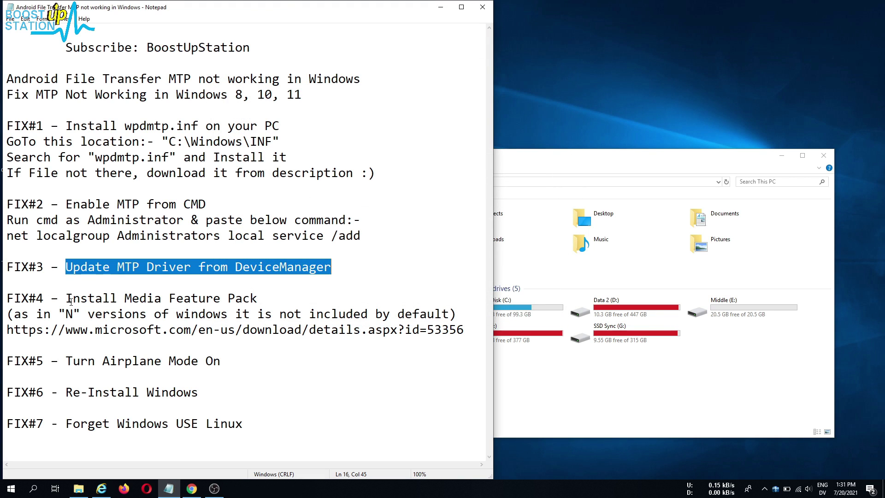
Step: Highlight "Install Media Feature Pack" under FIX#4 in the notes and the "N" in the Windows version remark
{"action": "left_click_drag", "start_coordinate": [66, 299], "coordinate": [256, 303]}
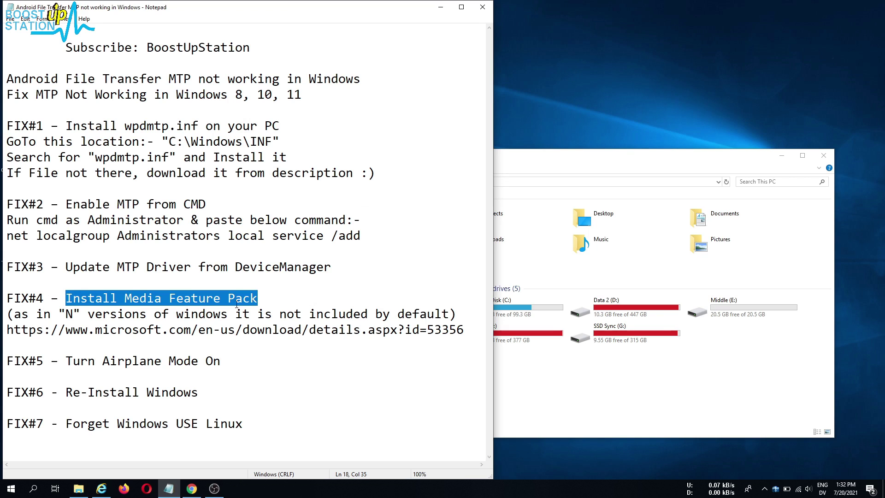
{"action": "left_click_drag", "start_coordinate": [125, 300], "coordinate": [258, 292]}
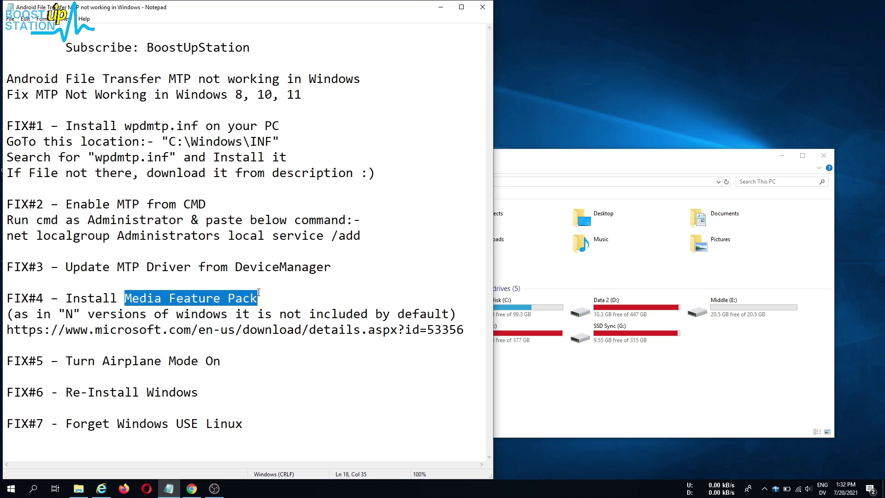
{"action": "left_click_drag", "start_coordinate": [65, 314], "coordinate": [73, 314]}
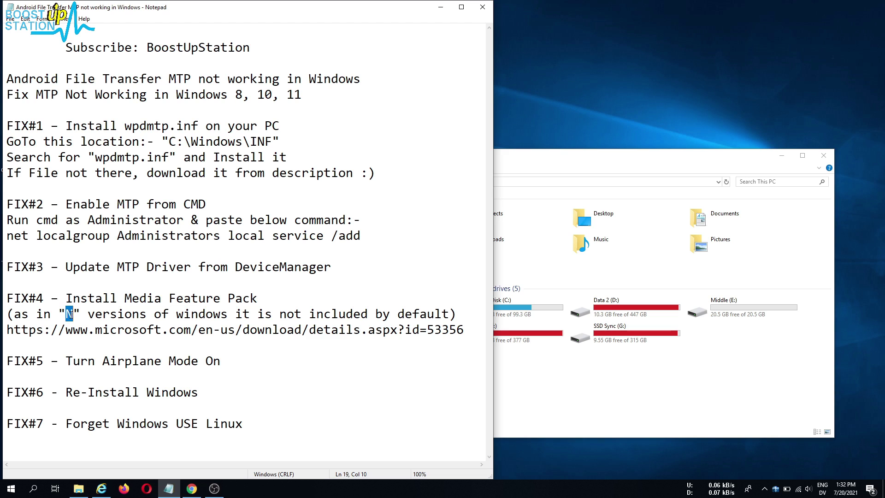
Step: Check the Windows edition and version on the System About page in Settings, and close Settings
{"action": "right_click", "coordinate": [542, 123]}
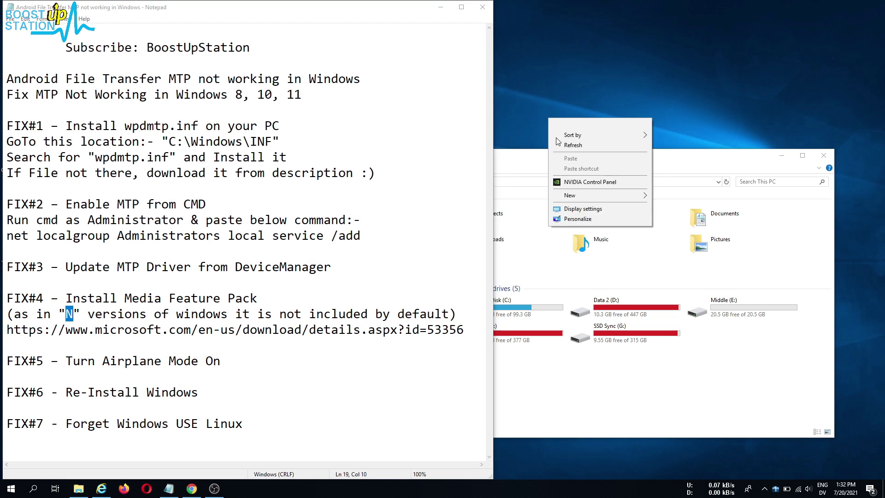
{"action": "left_click", "coordinate": [566, 219]}
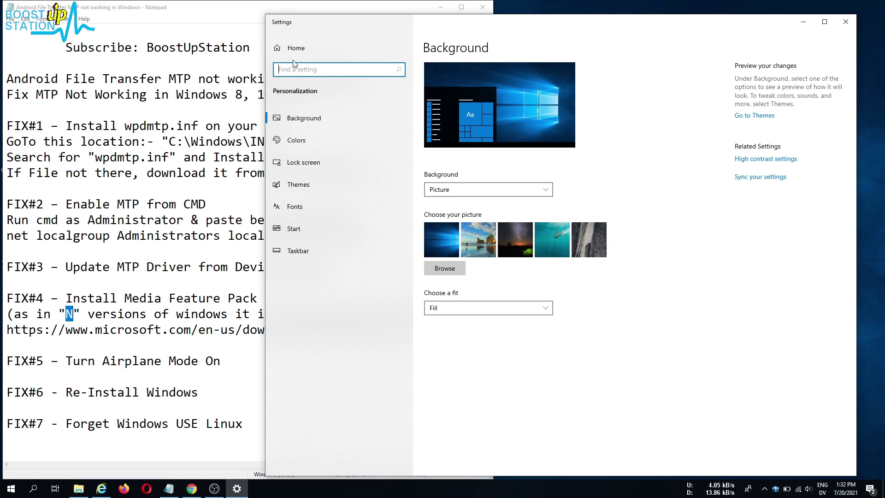
{"action": "left_click", "coordinate": [295, 48]}
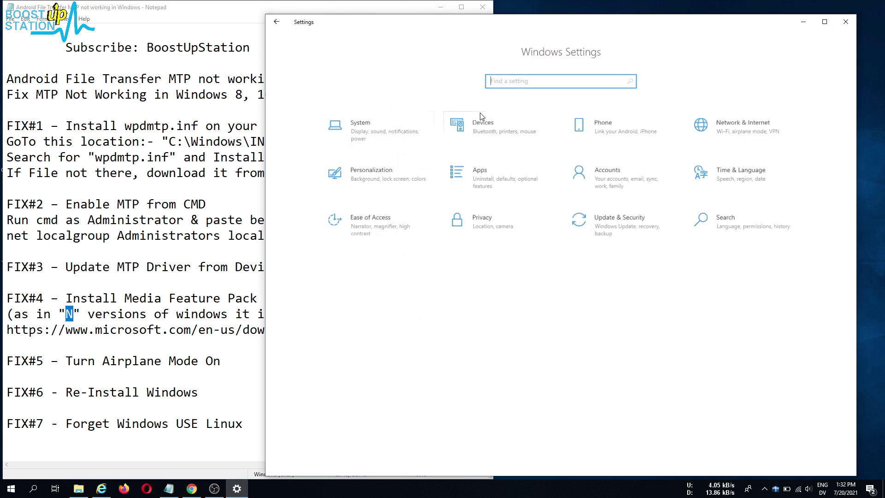
{"action": "left_click", "coordinate": [424, 144]}
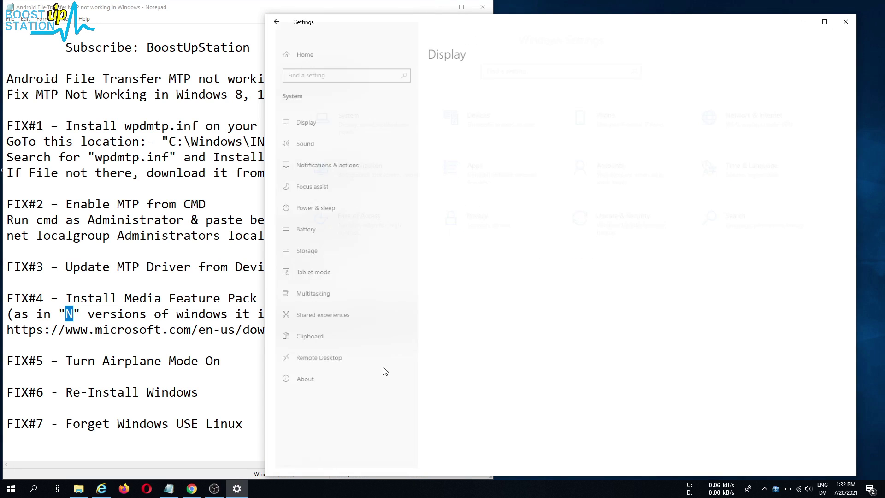
{"action": "left_click", "coordinate": [334, 385]}
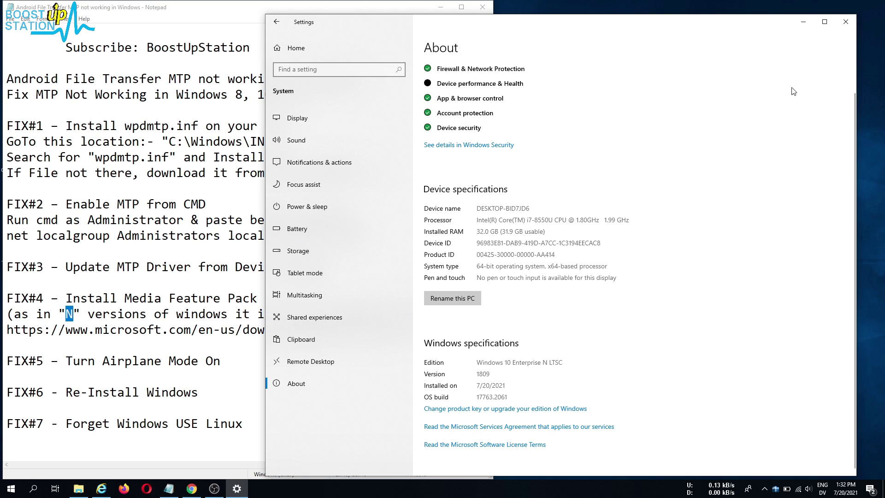
{"action": "left_click", "coordinate": [846, 22]}
Step: Recheck the drives in This PC and highlight the two Microsoft Media Feature Pack links under FIX#4 in the notes
{"action": "left_click", "coordinate": [259, 293]}
{"action": "left_click", "coordinate": [651, 356]}
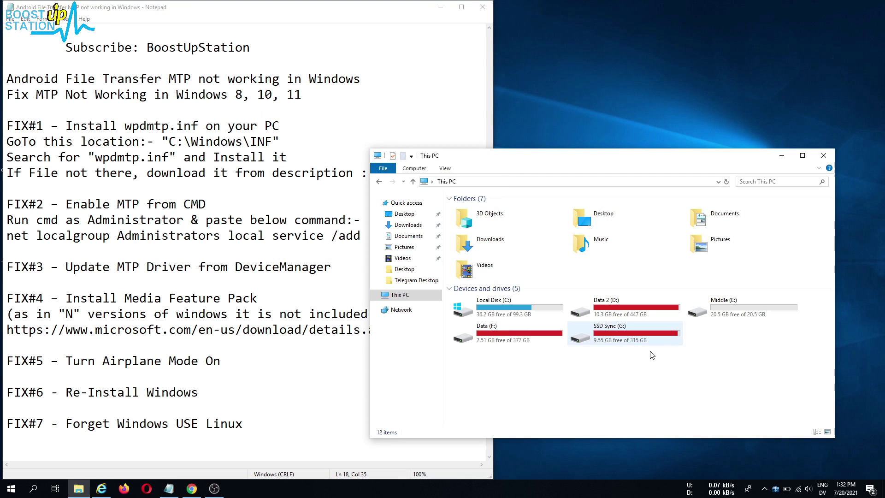
{"action": "left_click", "coordinate": [131, 315]}
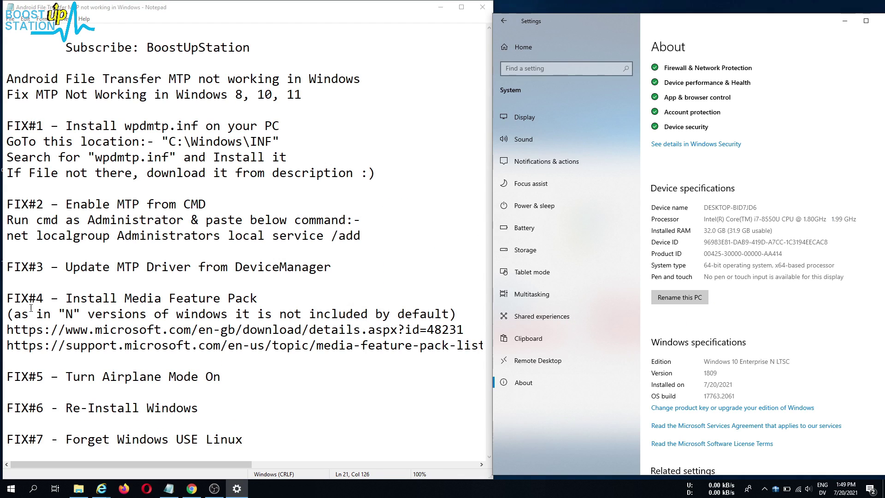
{"action": "left_click_drag", "start_coordinate": [8, 330], "coordinate": [472, 329]}
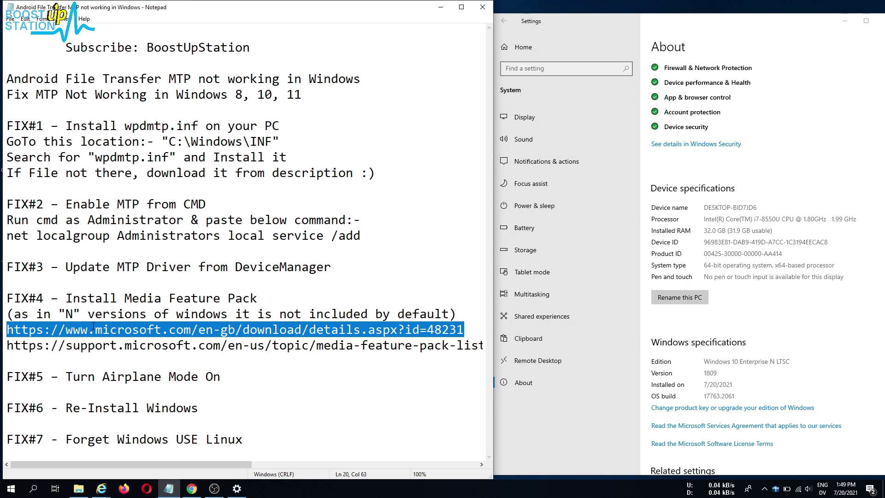
{"action": "left_click_drag", "start_coordinate": [9, 346], "coordinate": [5, 359]}
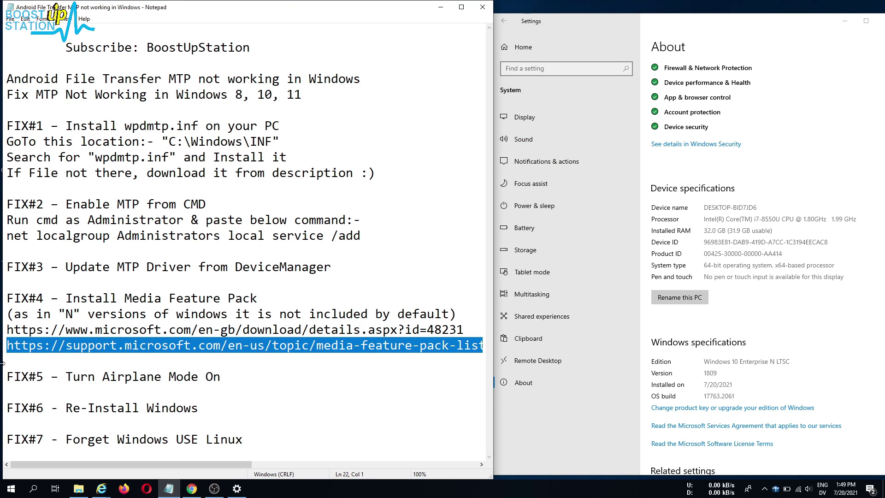
Step: Switch to Internet Explorer and review the supported operating systems on the Media Feature Pack download page
{"action": "left_click", "coordinate": [101, 488]}
{"action": "left_click", "coordinate": [59, 449]}
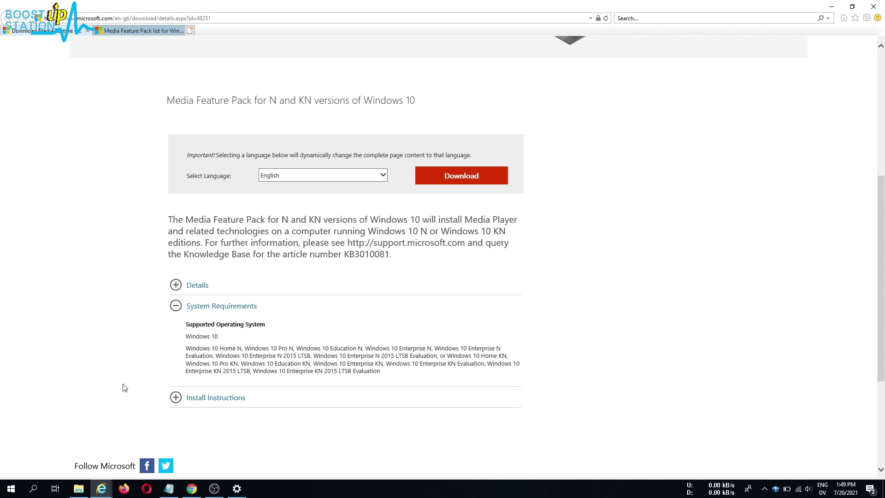
{"action": "scroll", "coordinate": [120, 361], "scroll_direction": "down", "scroll_amount": 3}
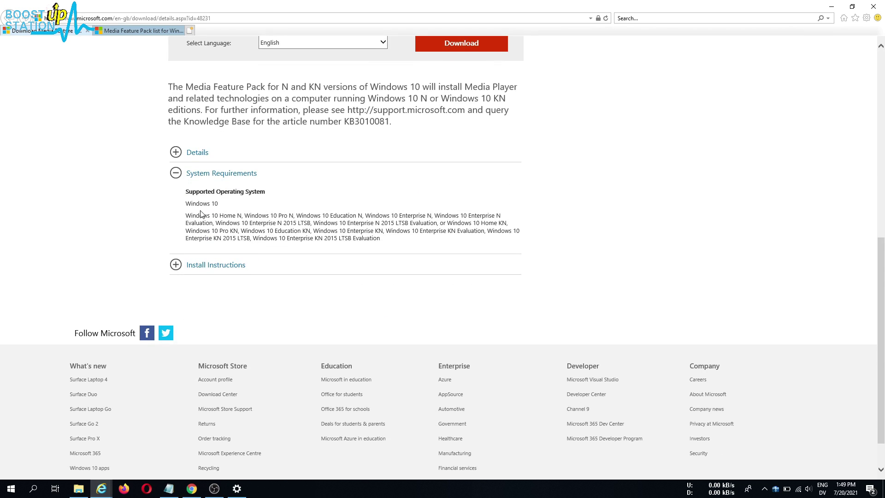
{"action": "left_click_drag", "start_coordinate": [192, 215], "coordinate": [391, 245]}
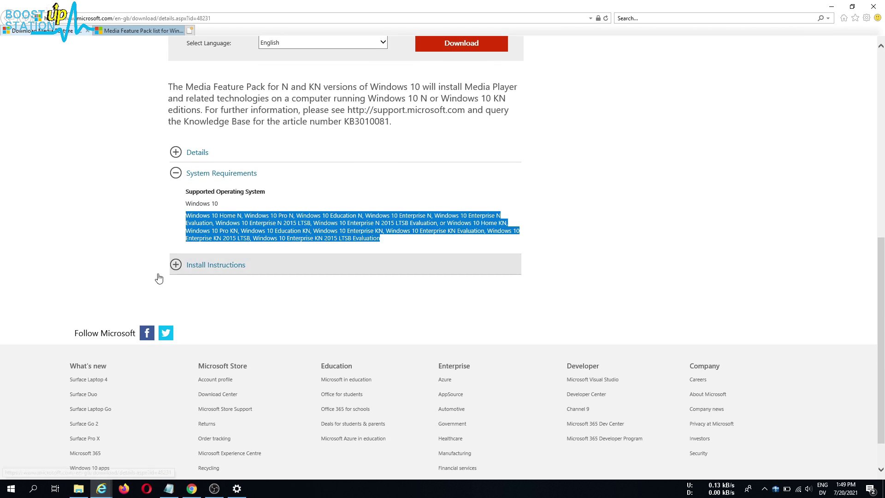
{"action": "scroll", "coordinate": [158, 276], "scroll_direction": "up", "scroll_amount": 3}
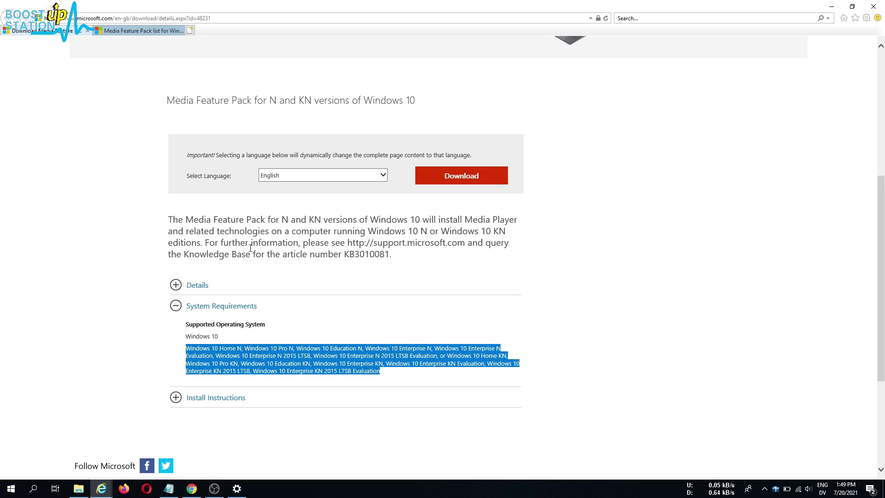
Step: Minimize the browser, check the Windows edition in the properties of This PC, and close the System window
{"action": "left_click", "coordinate": [832, 6]}
{"action": "right_click", "coordinate": [858, 18]}
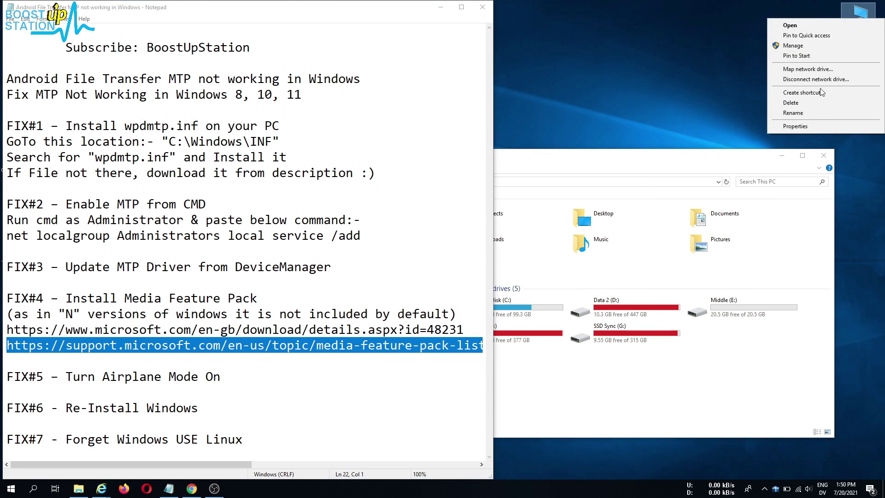
{"action": "left_click", "coordinate": [801, 125]}
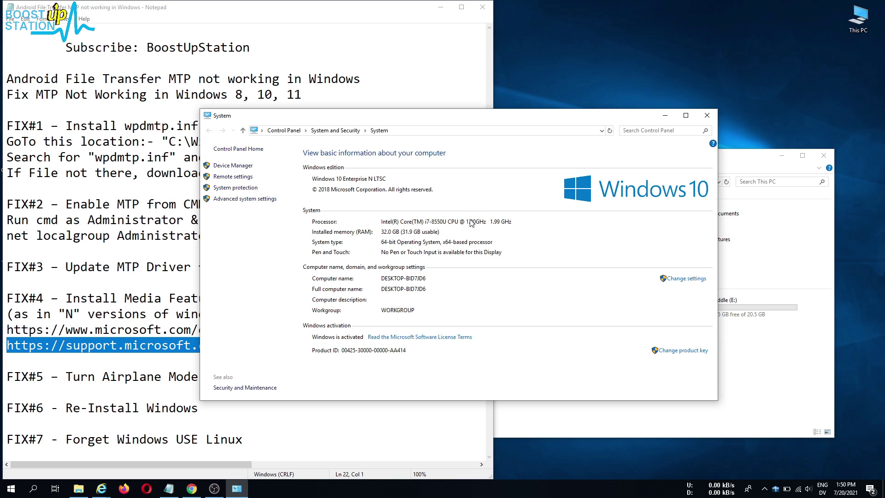
{"action": "left_click", "coordinate": [707, 115]}
Step: View the Media Feature Pack list for Windows N editions, and highlight the supported Windows 10 editions on the download page
{"action": "mouse_move", "coordinate": [102, 488]}
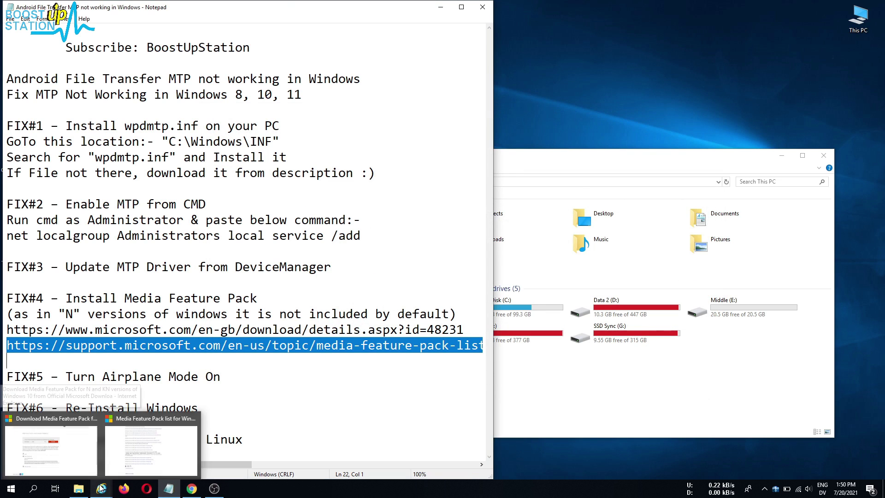
{"action": "left_click", "coordinate": [151, 424]}
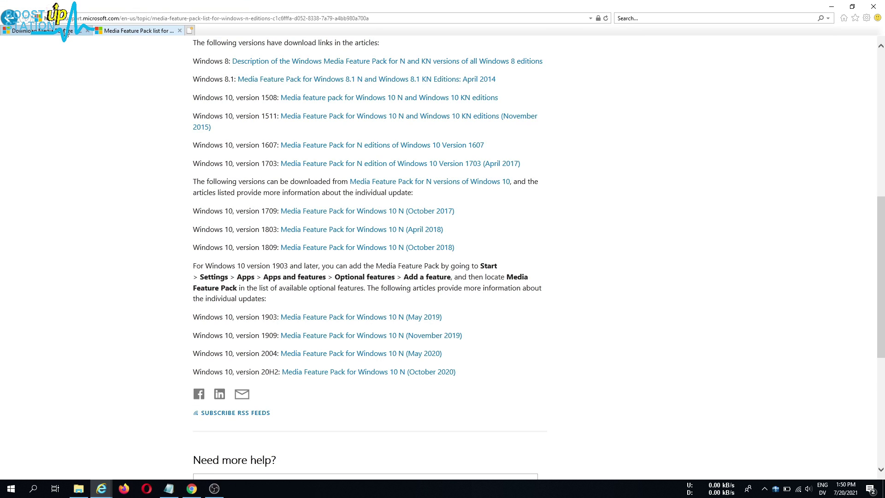
{"action": "left_click", "coordinate": [46, 30]}
{"action": "left_click_drag", "start_coordinate": [203, 349], "coordinate": [401, 373]}
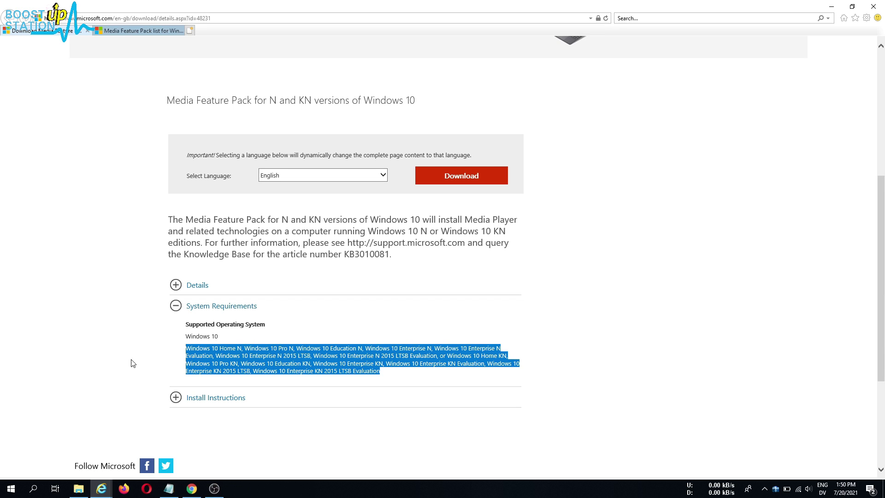
{"action": "left_click", "coordinate": [183, 344]}
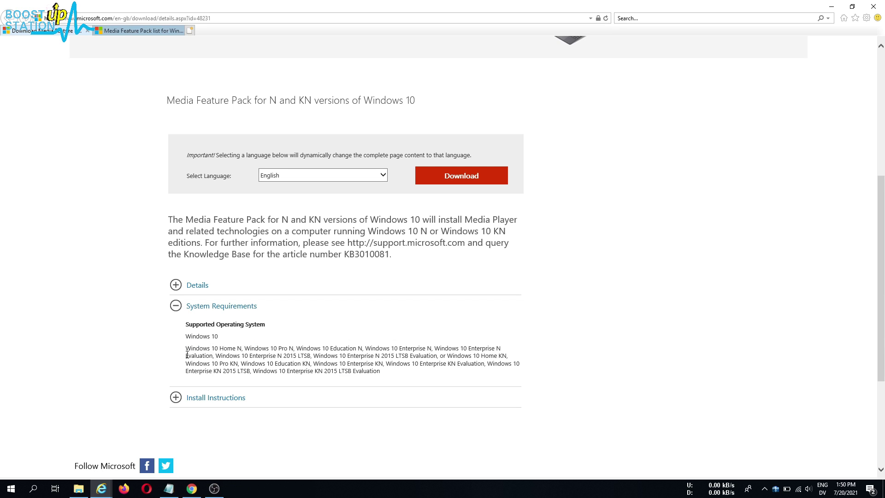
{"action": "left_click_drag", "start_coordinate": [187, 353], "coordinate": [381, 371]}
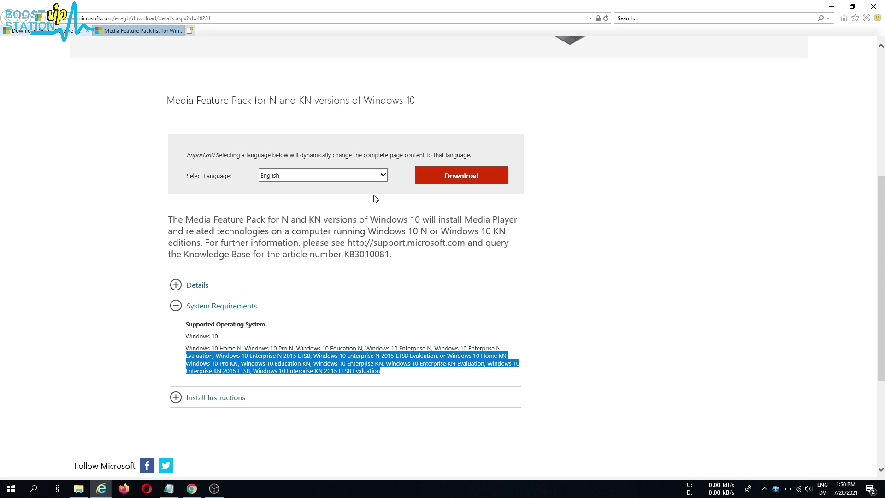
Step: Highlight the full paragraph of supported Windows 10 N and KN editions under System Requirements, and clear the selection
{"action": "left_click", "coordinate": [240, 371]}
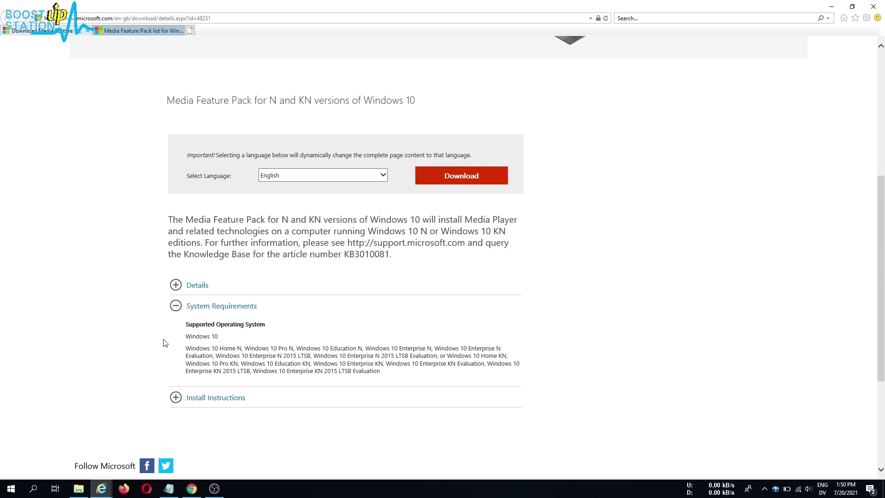
{"action": "left_click_drag", "start_coordinate": [186, 349], "coordinate": [393, 381]}
{"action": "left_click", "coordinate": [394, 377]}
Step: Return to the Media Feature Pack list for Windows N editions and review the packs listed by Windows version, from Windows 8 to Windows 10 20H2
{"action": "left_click", "coordinate": [126, 27]}
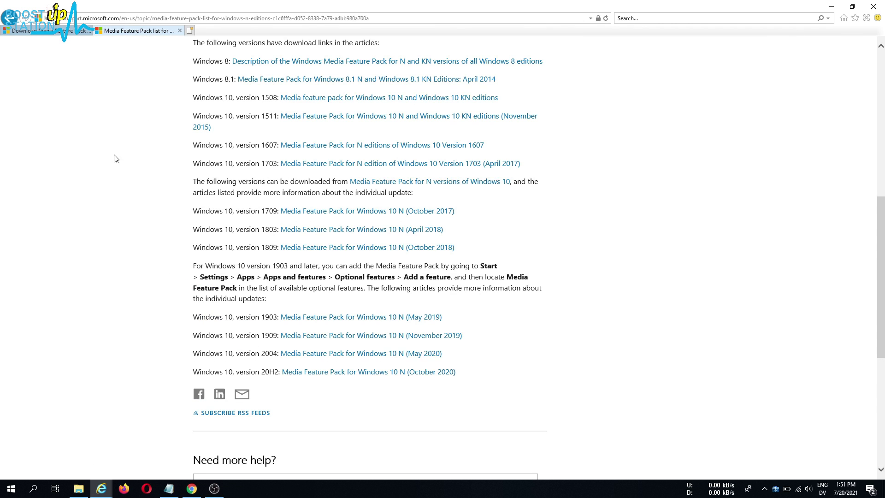
{"action": "scroll", "coordinate": [120, 212], "scroll_direction": "up", "scroll_amount": 8}
{"action": "scroll", "coordinate": [120, 212], "scroll_direction": "down", "scroll_amount": 5}
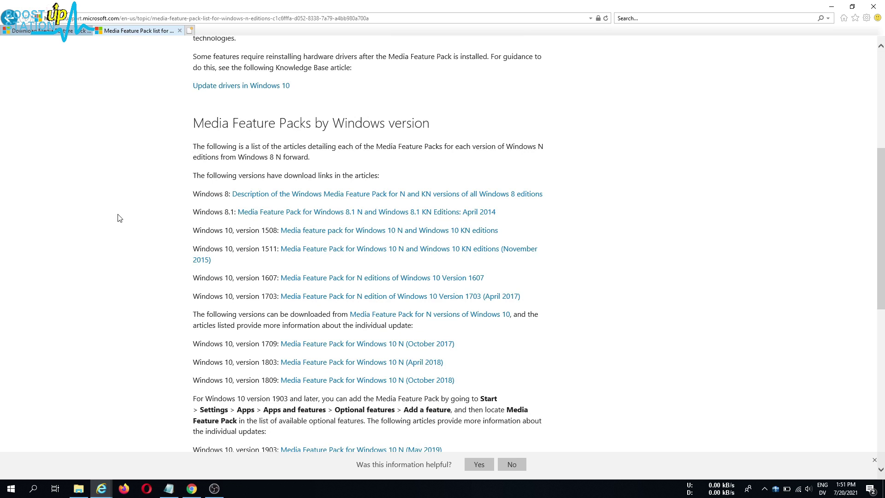
{"action": "left_click_drag", "start_coordinate": [193, 123], "coordinate": [314, 129]}
{"action": "scroll", "coordinate": [178, 198], "scroll_direction": "down", "scroll_amount": 1}
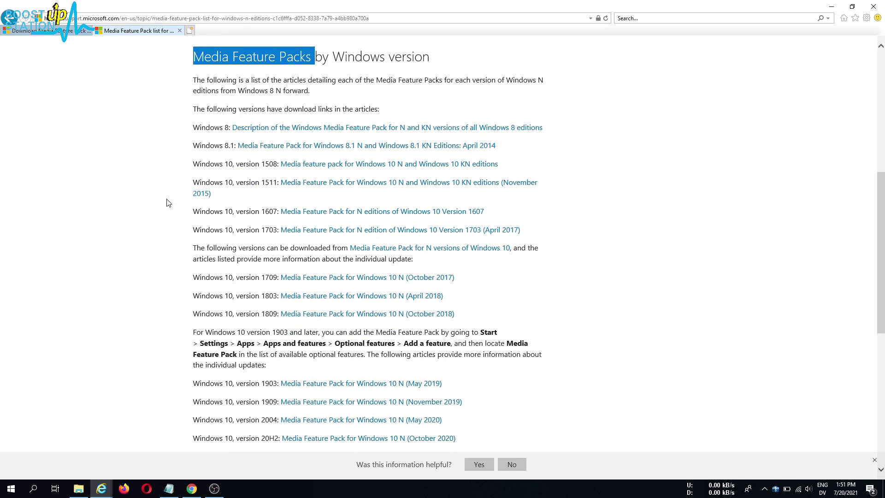
{"action": "left_click_drag", "start_coordinate": [197, 125], "coordinate": [237, 260]}
{"action": "scroll", "coordinate": [238, 266], "scroll_direction": "down", "scroll_amount": 3}
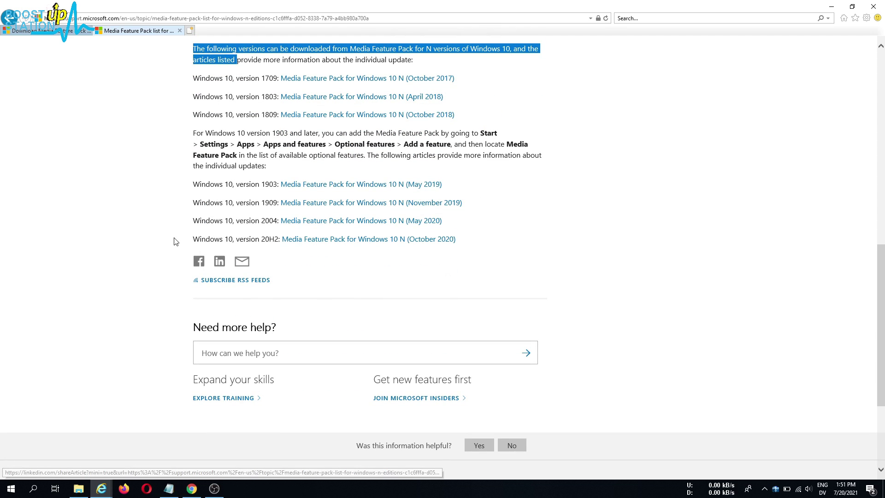
{"action": "left_click_drag", "start_coordinate": [173, 237], "coordinate": [220, 238]}
{"action": "left_click", "coordinate": [135, 256]}
{"action": "scroll", "coordinate": [128, 264], "scroll_direction": "up", "scroll_amount": 1}
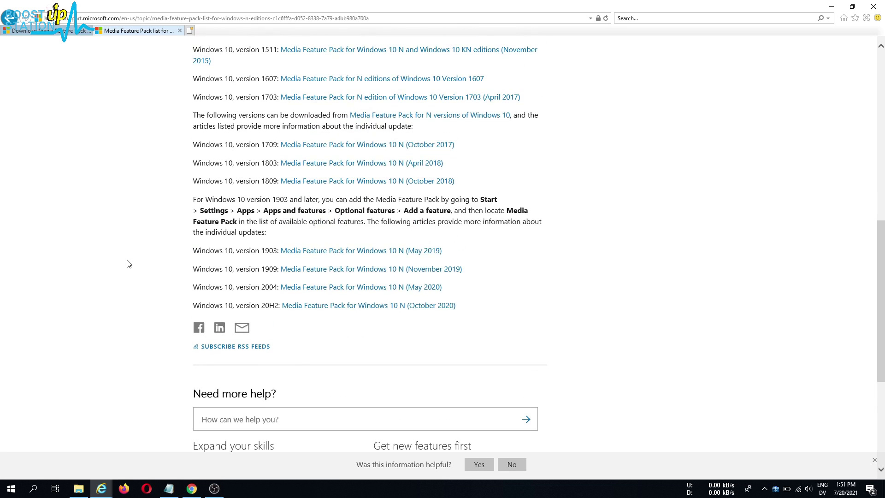
Step: Check the Windows edition in the System window, close it, and view the Windows specifications on the About page of Settings
{"action": "key", "text": "super+Pause"}
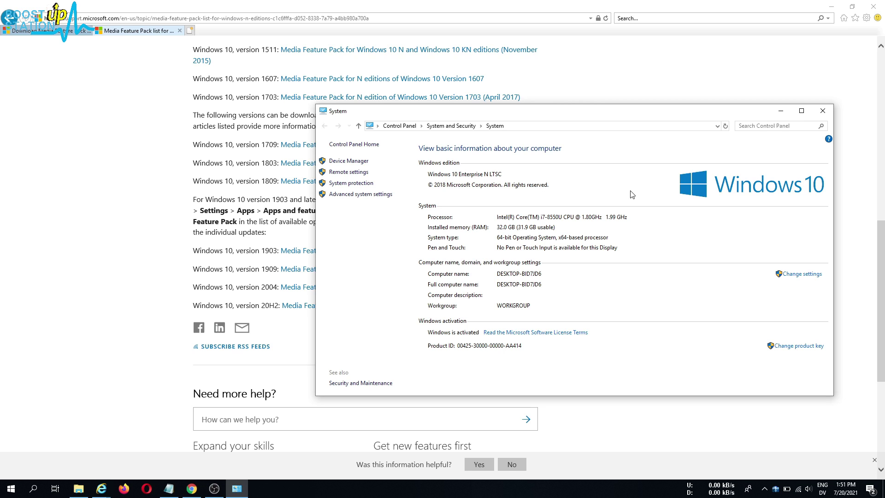
{"action": "key", "text": "alt+F4"}
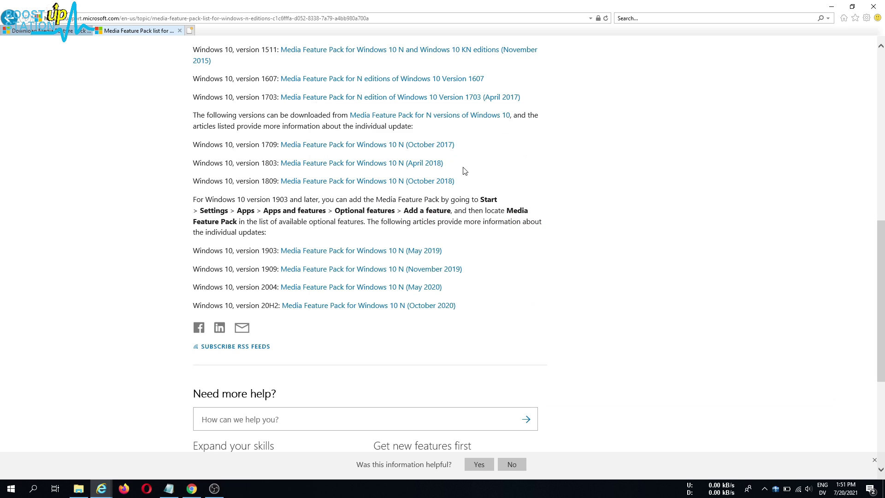
{"action": "key", "text": "super"}
{"action": "type", "text": "settings"}
{"action": "key", "text": "Return"}
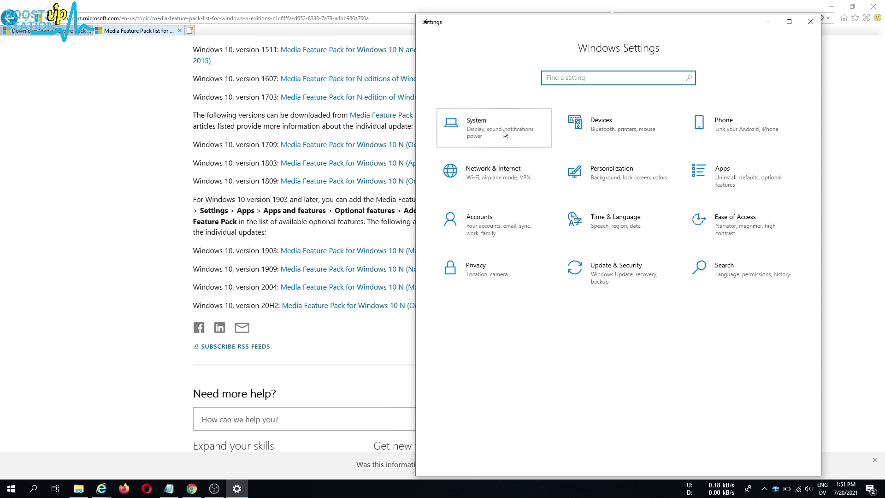
{"action": "left_click", "coordinate": [504, 133]}
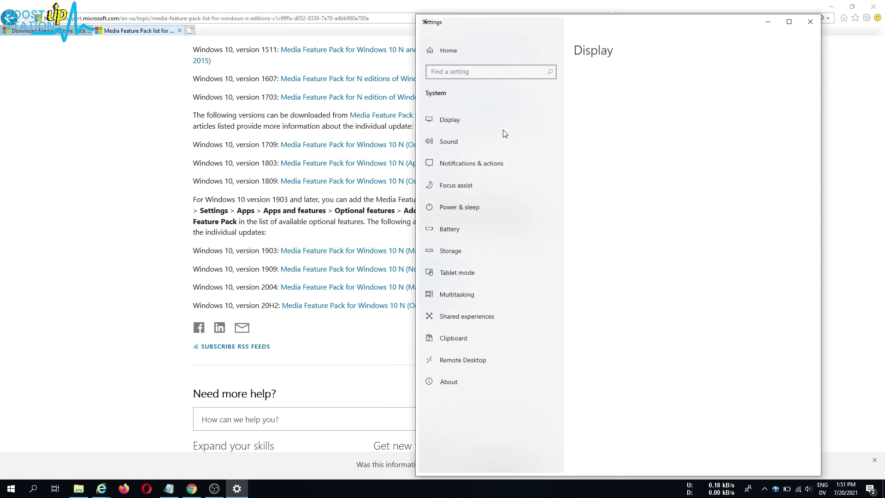
{"action": "left_click", "coordinate": [488, 380]}
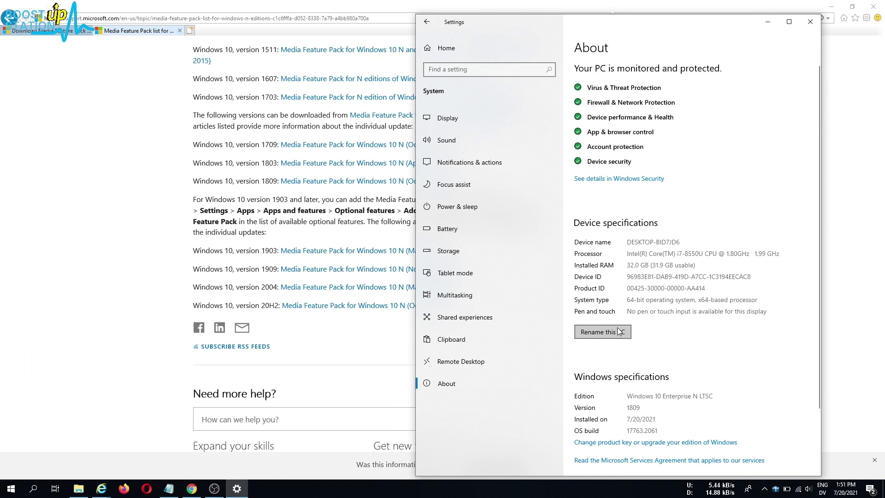
{"action": "scroll", "coordinate": [622, 328], "scroll_direction": "down", "scroll_amount": 2}
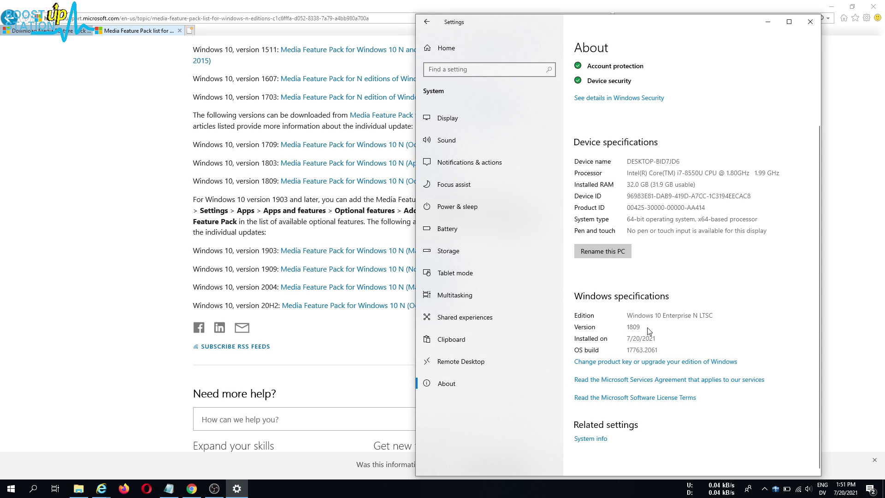
Step: Open the Windows 10 version 1809 Media Feature Pack article from the list and follow its Microsoft Software Download Service link
{"action": "left_click", "coordinate": [134, 243]}
{"action": "scroll", "coordinate": [215, 200], "scroll_direction": "up", "scroll_amount": 3}
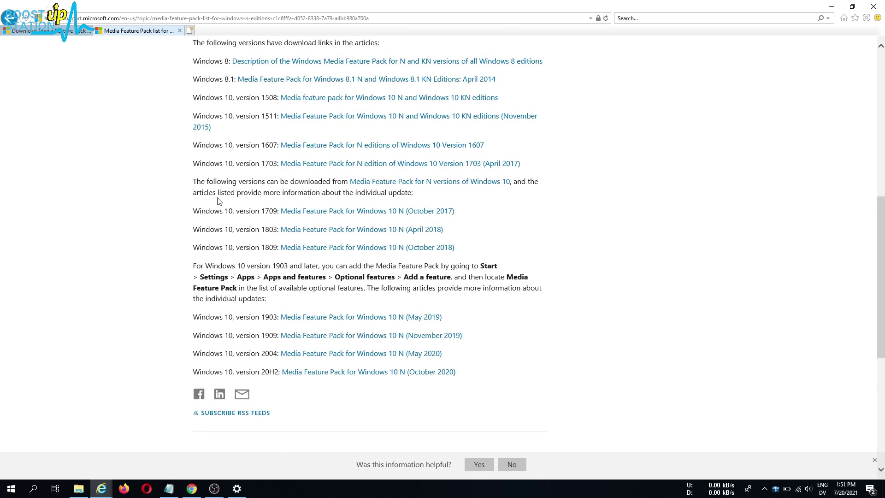
{"action": "left_click_drag", "start_coordinate": [196, 247], "coordinate": [482, 251]}
{"action": "left_click", "coordinate": [472, 246]}
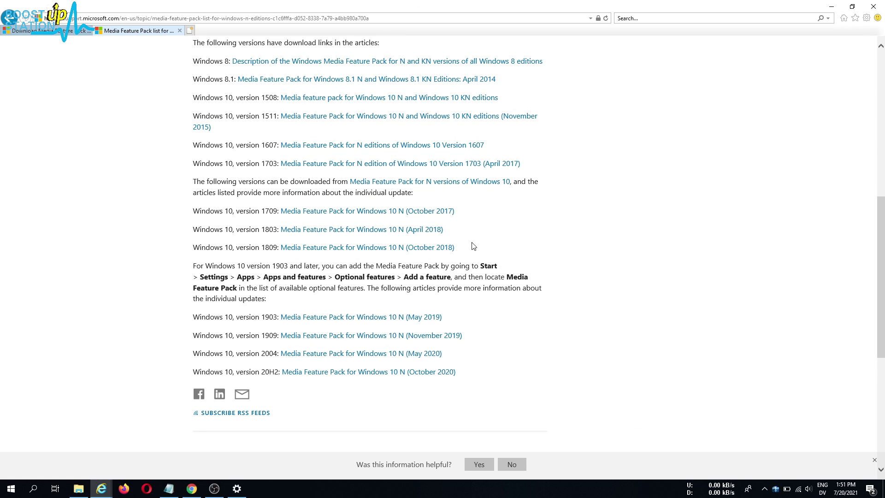
{"action": "left_click", "coordinate": [364, 247]}
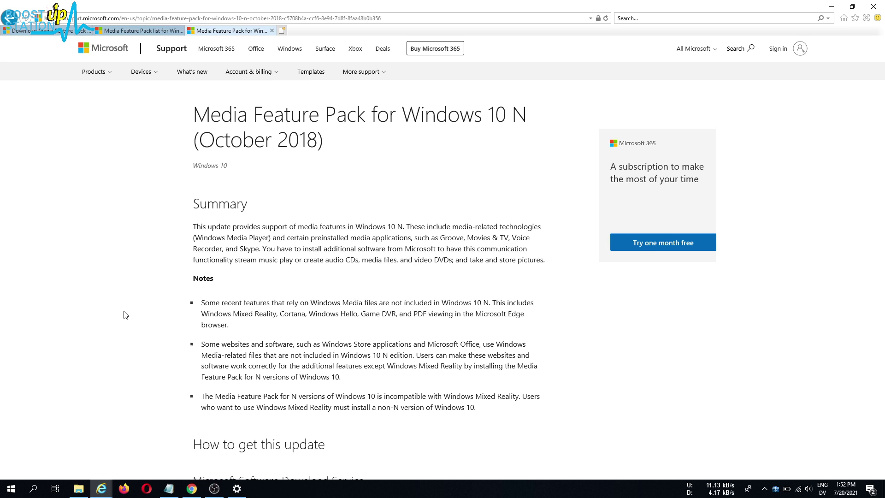
{"action": "scroll", "coordinate": [125, 314], "scroll_direction": "down", "scroll_amount": 6}
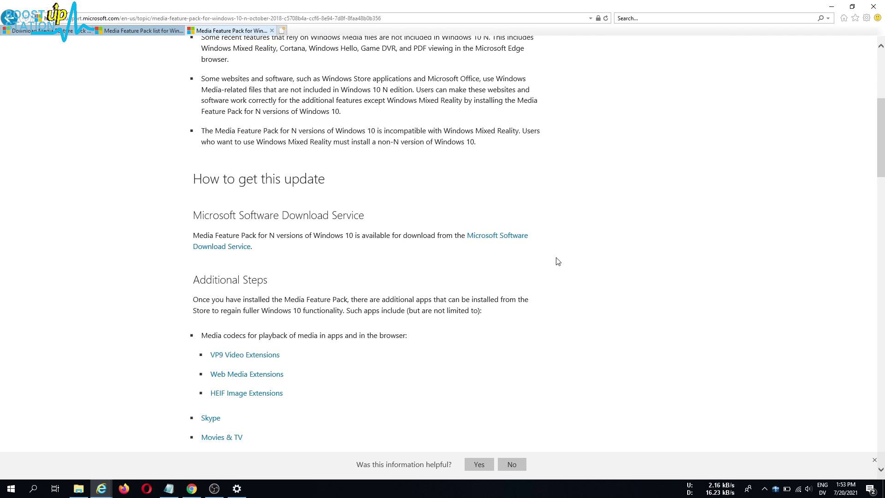
{"action": "left_click", "coordinate": [495, 237]}
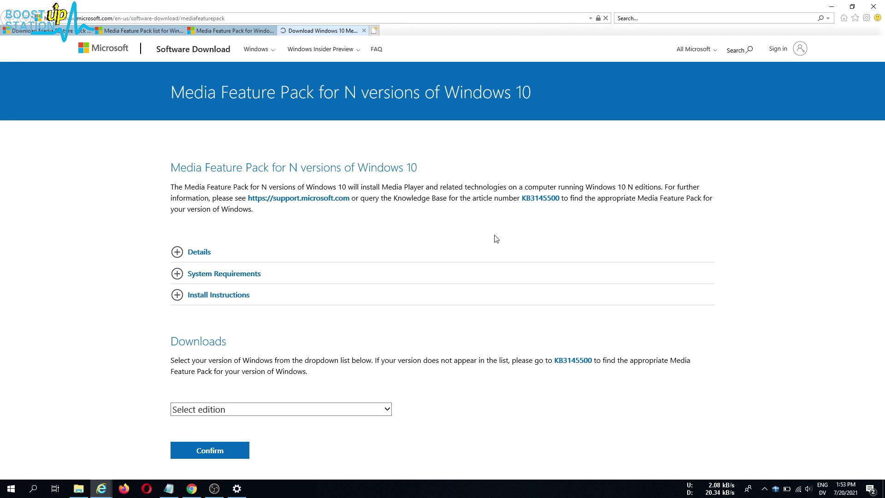
Step: Choose "Media Feature Pack - Version 1809 (October 2018)" as the edition to download and confirm it
{"action": "scroll", "coordinate": [461, 244], "scroll_direction": "down", "scroll_amount": 3}
{"action": "left_click", "coordinate": [261, 278]}
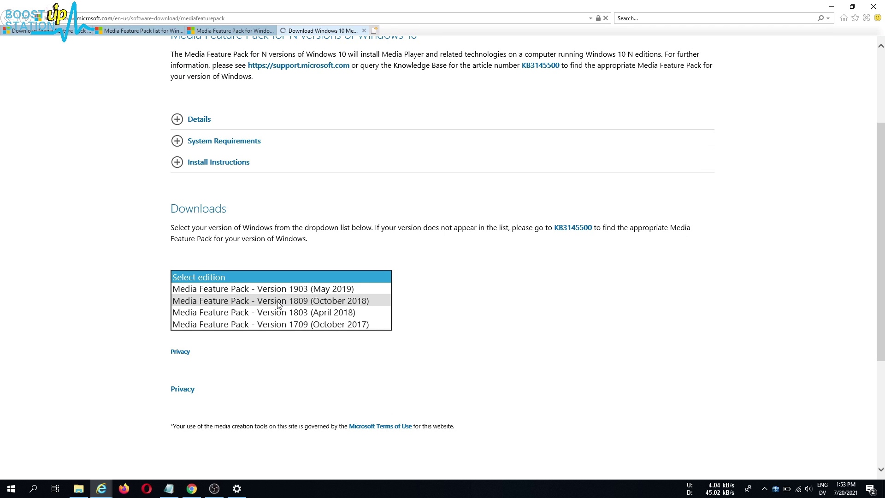
{"action": "scroll", "coordinate": [278, 304], "scroll_direction": "up", "scroll_amount": 1}
{"action": "left_click", "coordinate": [299, 316]}
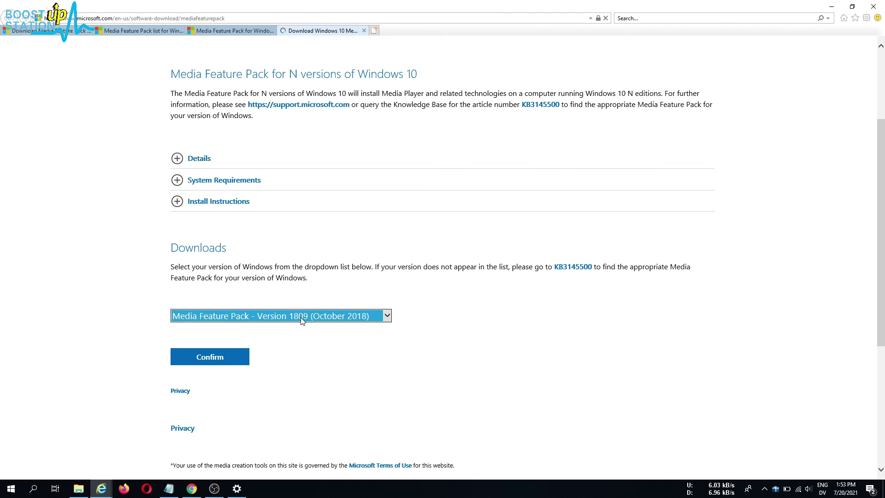
{"action": "left_click", "coordinate": [302, 318]}
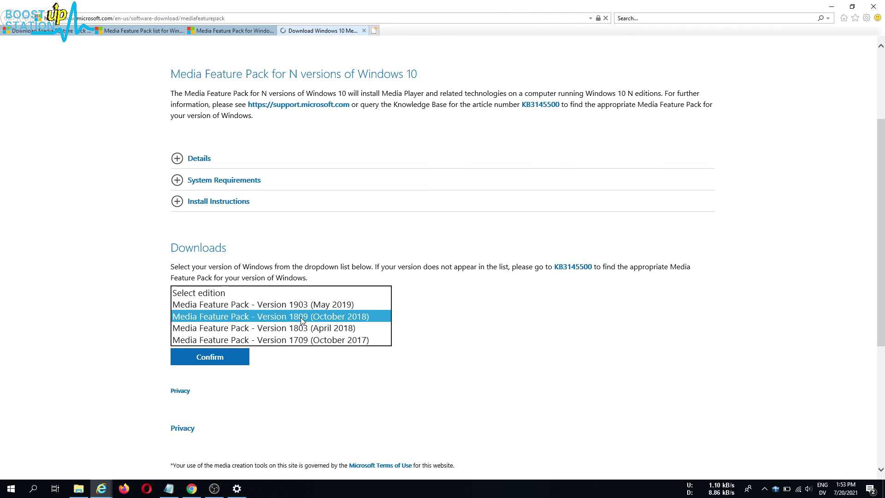
{"action": "left_click", "coordinate": [265, 315]}
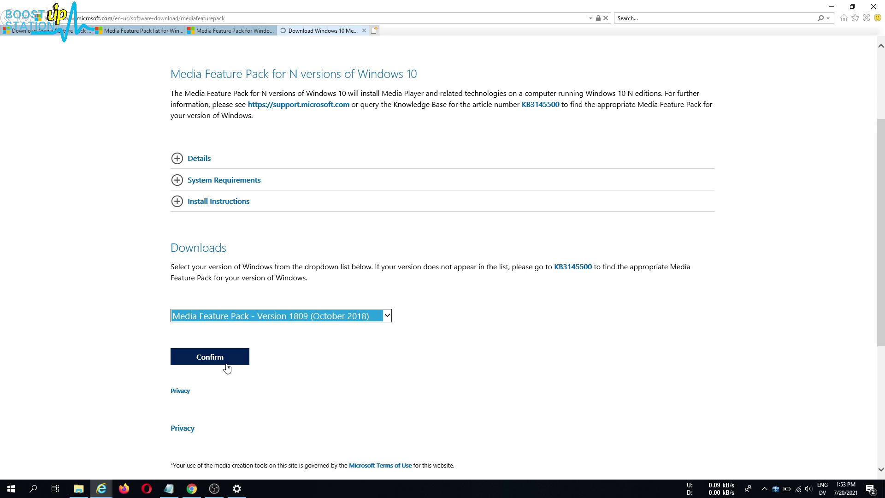
{"action": "left_click", "coordinate": [226, 361]}
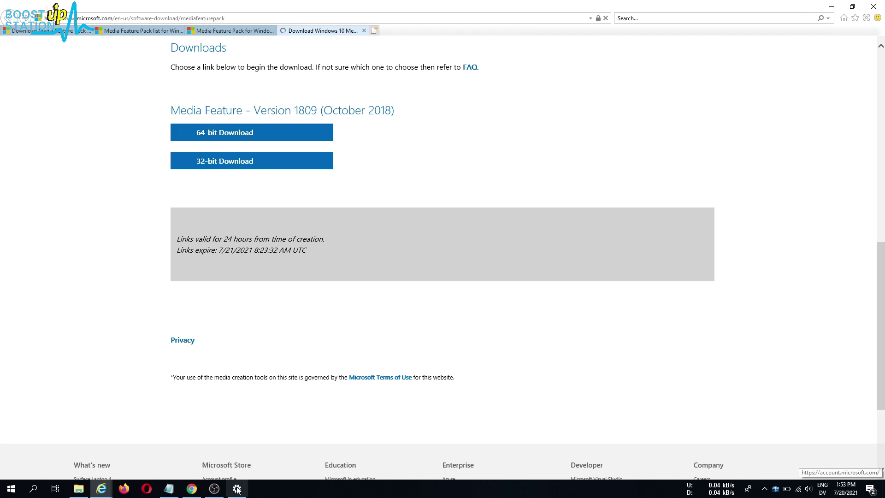
Step: Check the system type in Settings, and save the 64-bit download of the version 1809 Media Feature Pack
{"action": "left_click", "coordinate": [237, 489]}
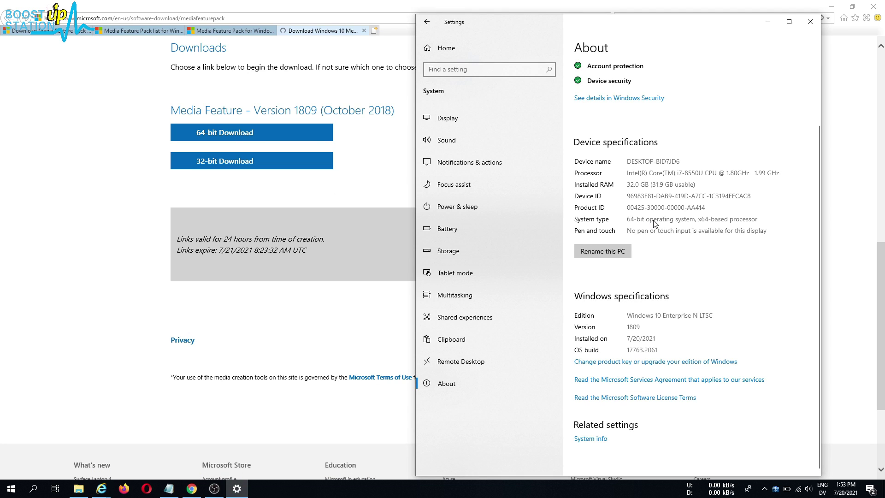
{"action": "left_click", "coordinate": [173, 205]}
{"action": "left_click", "coordinate": [235, 134]}
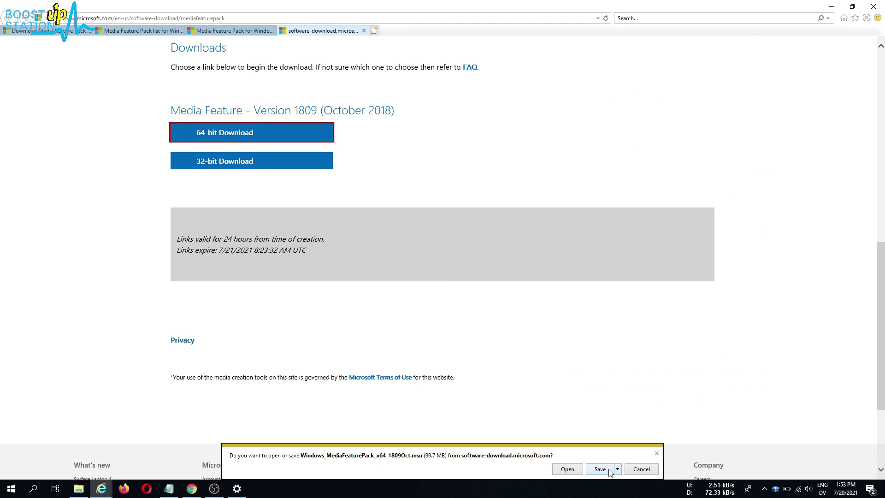
{"action": "left_click", "coordinate": [600, 469]}
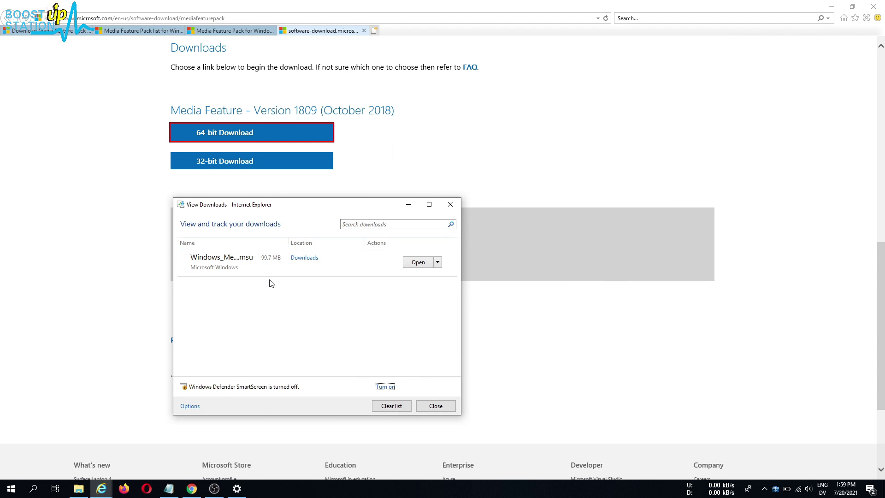
Step: Run the downloaded Media Feature Pack file, agree to install update KB4134255, and accept its license terms
{"action": "left_click", "coordinate": [417, 263]}
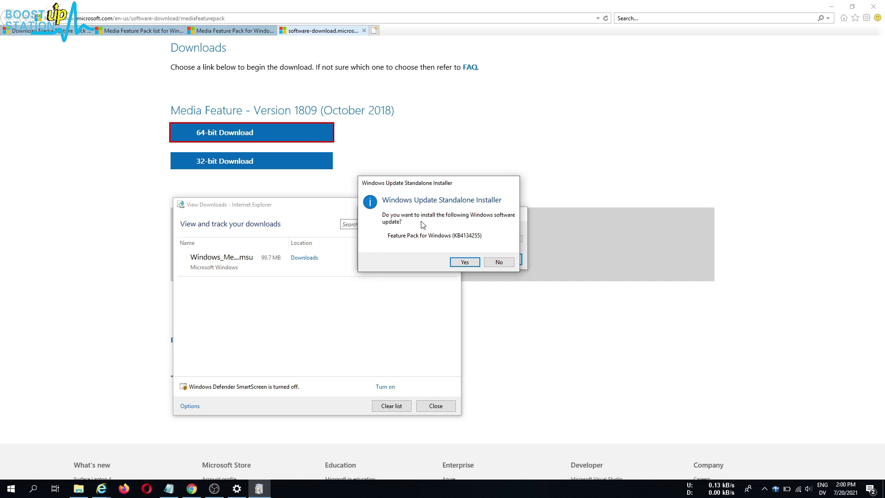
{"action": "left_click", "coordinate": [462, 262]}
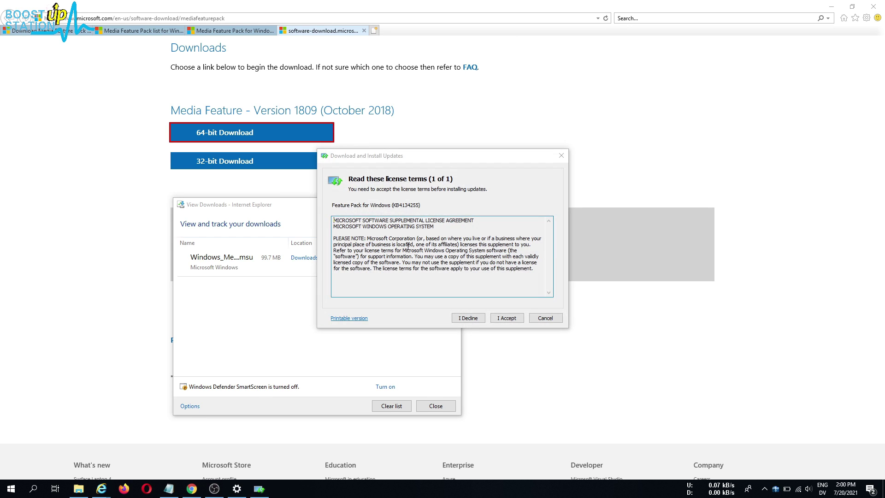
{"action": "left_click", "coordinate": [500, 317]}
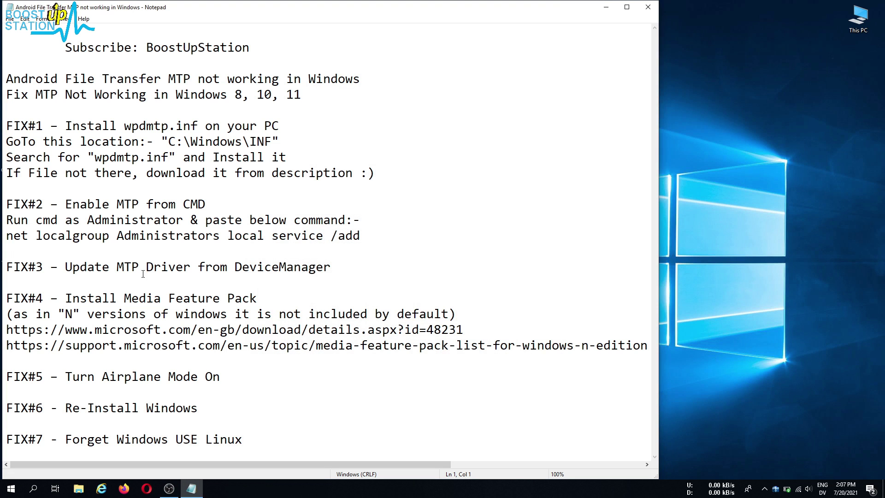
Step: Highlight the Install Media Feature Pack heading in the Notepad notes, and open the RMX1851 phone from This PC to check its storage
{"action": "left_click_drag", "start_coordinate": [59, 297], "coordinate": [261, 297]}
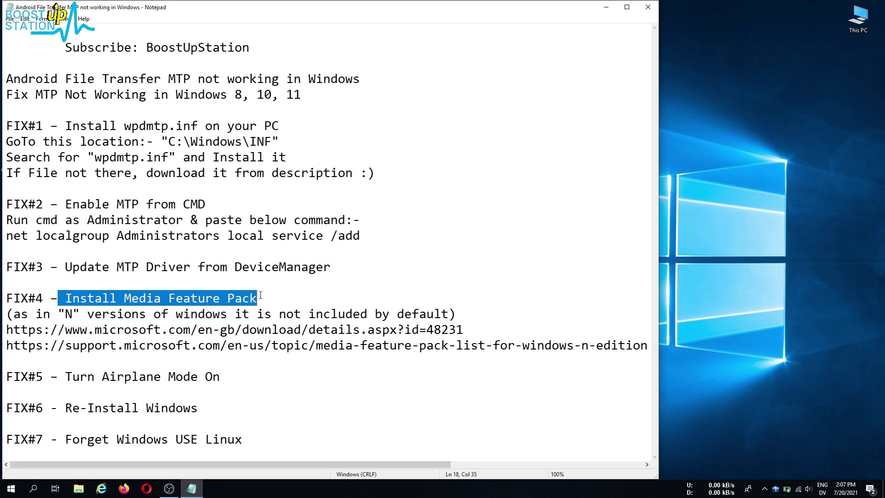
{"action": "double_click", "coordinate": [858, 18]}
{"action": "double_click", "coordinate": [505, 300]}
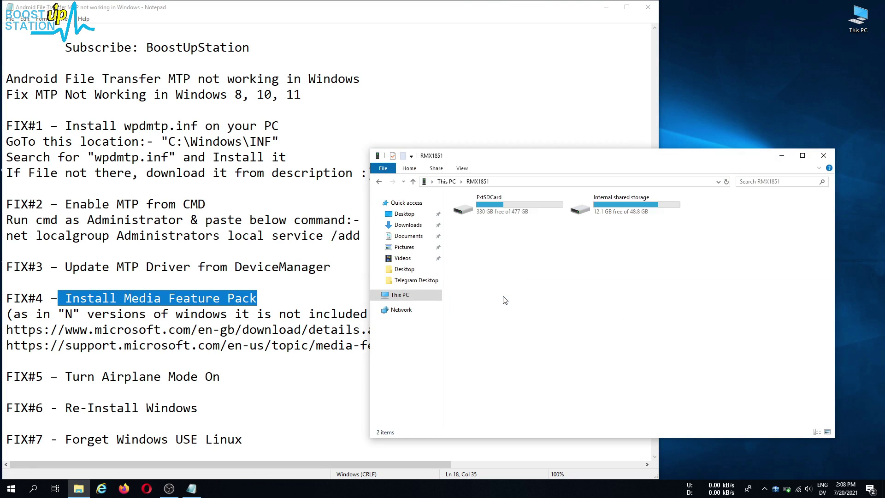
{"action": "left_click_drag", "start_coordinate": [491, 252], "coordinate": [628, 354]}
Step: Return to the notes and highlight FIX#5 through FIX#7, followed by the "Subscribe: BoostUpStation" line
{"action": "left_click_drag", "start_coordinate": [228, 345], "coordinate": [248, 348]}
{"action": "left_click", "coordinate": [72, 345]}
{"action": "left_click", "coordinate": [82, 348]}
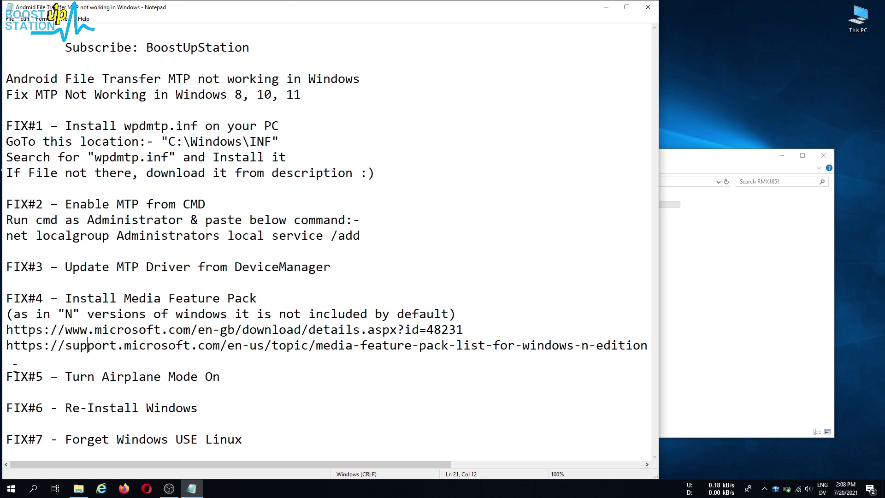
{"action": "left_click_drag", "start_coordinate": [8, 368], "coordinate": [243, 442]}
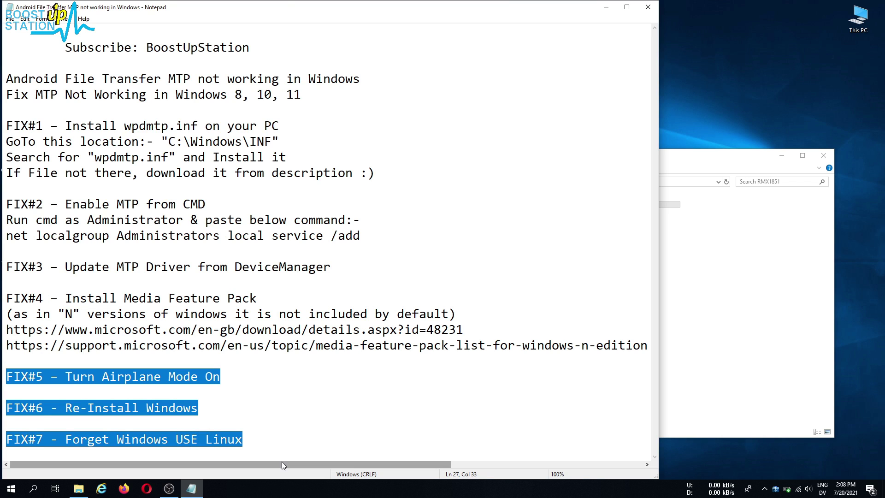
{"action": "left_click", "coordinate": [94, 141]}
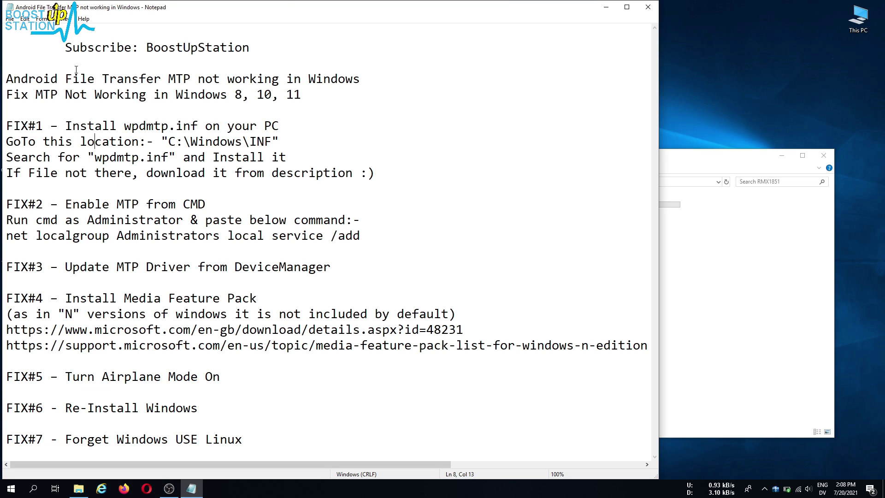
{"action": "left_click_drag", "start_coordinate": [65, 47], "coordinate": [255, 51]}
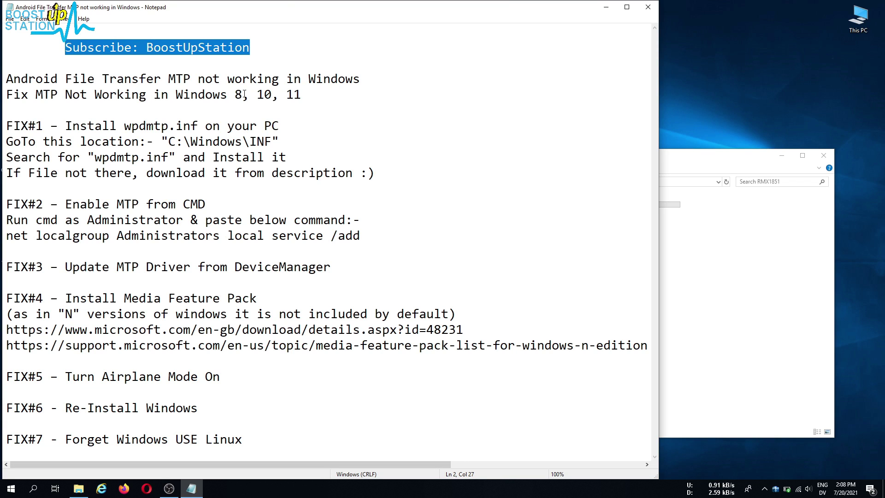